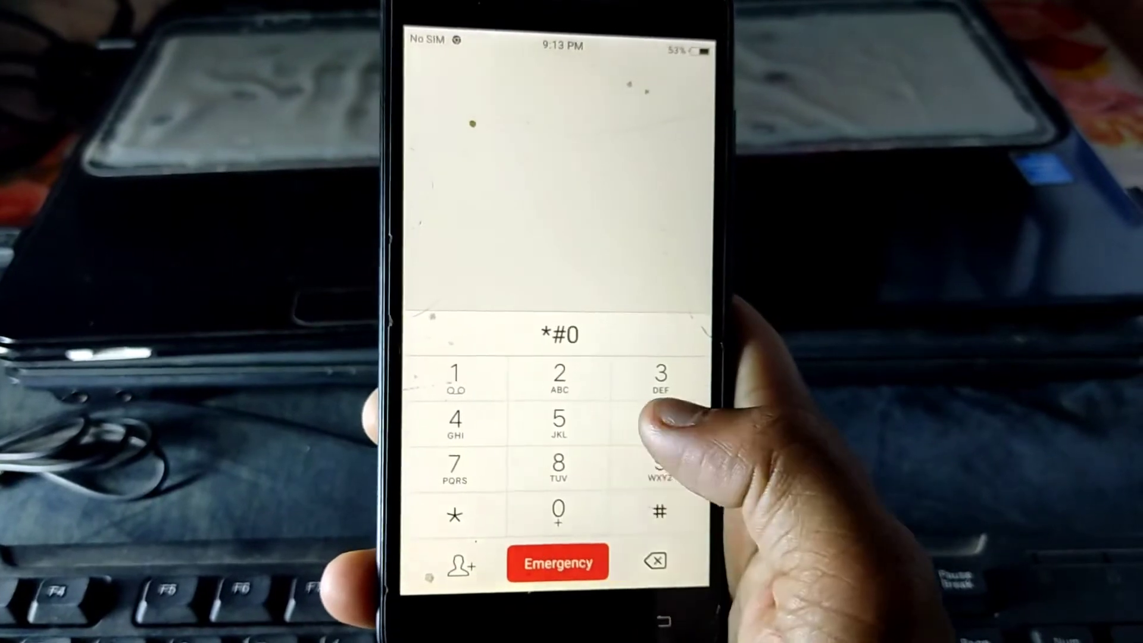
type("6")
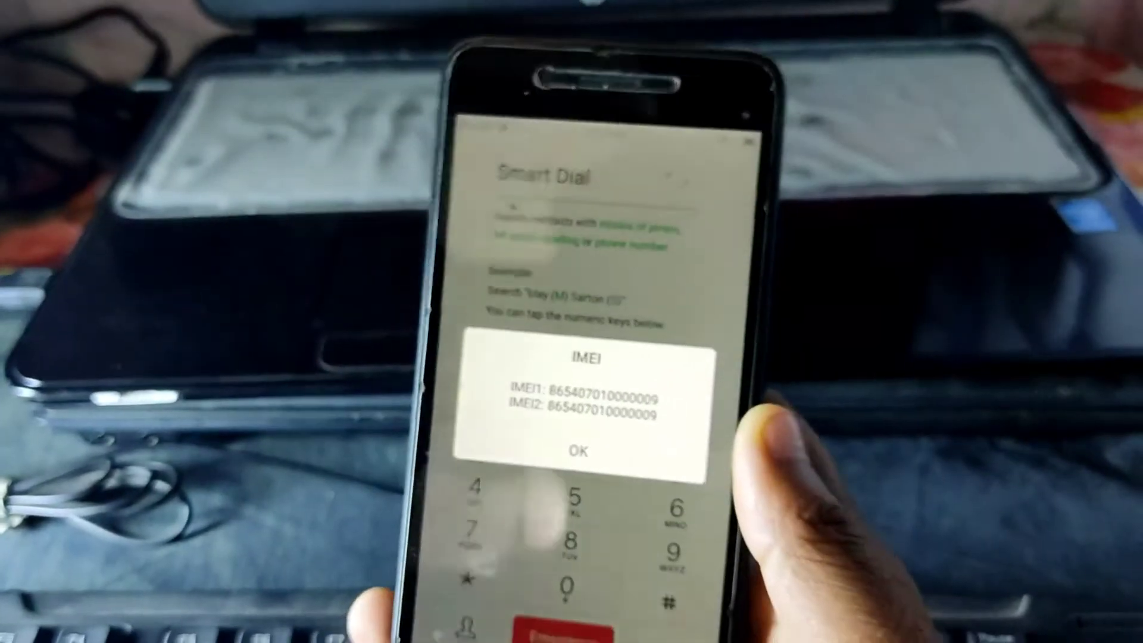
key("Home")
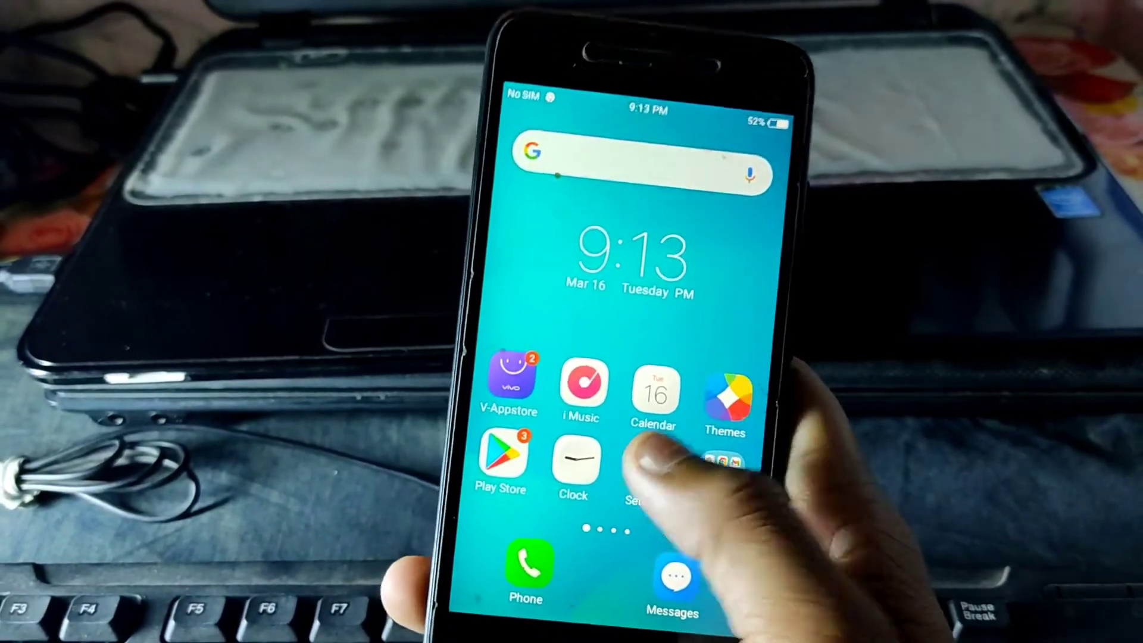
left_click(648, 461)
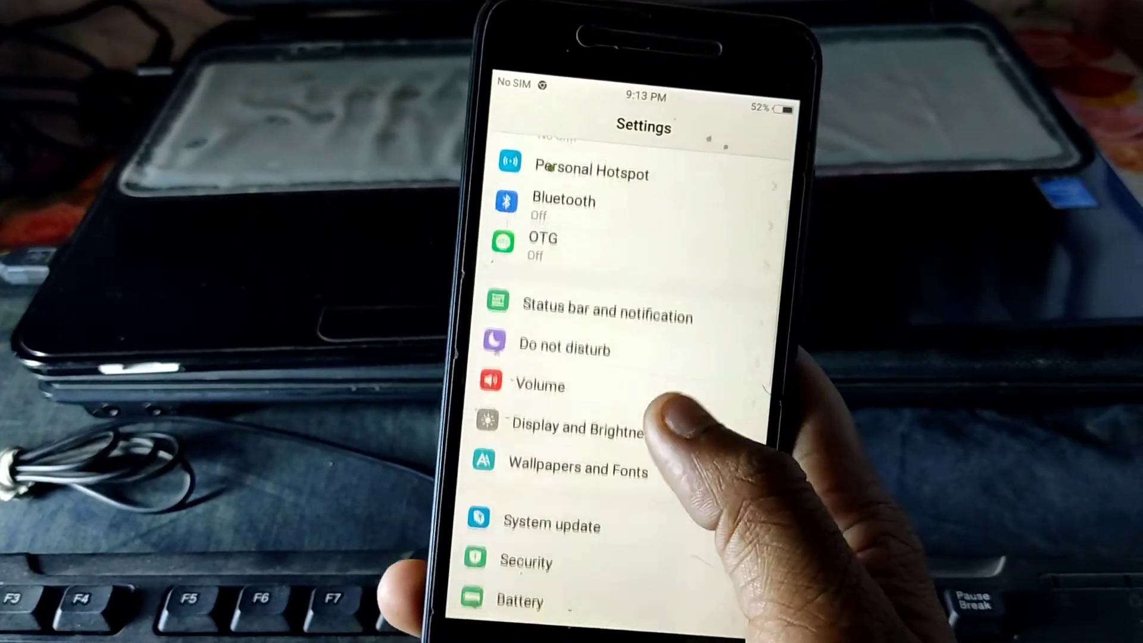
scroll(619, 381, "down", 3)
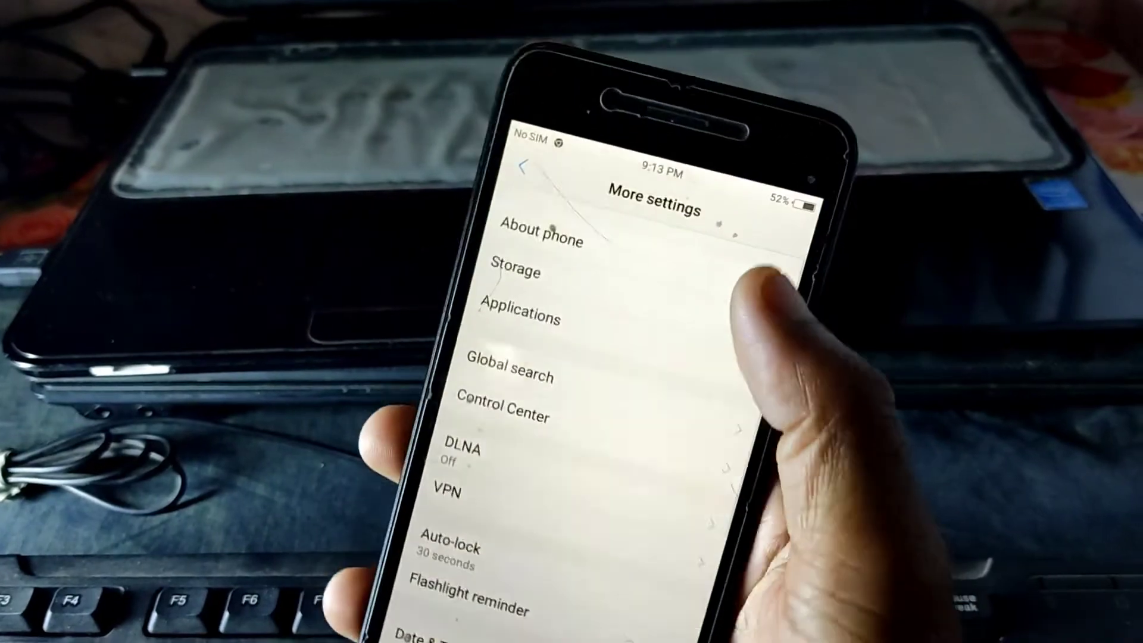
left_click(714, 202)
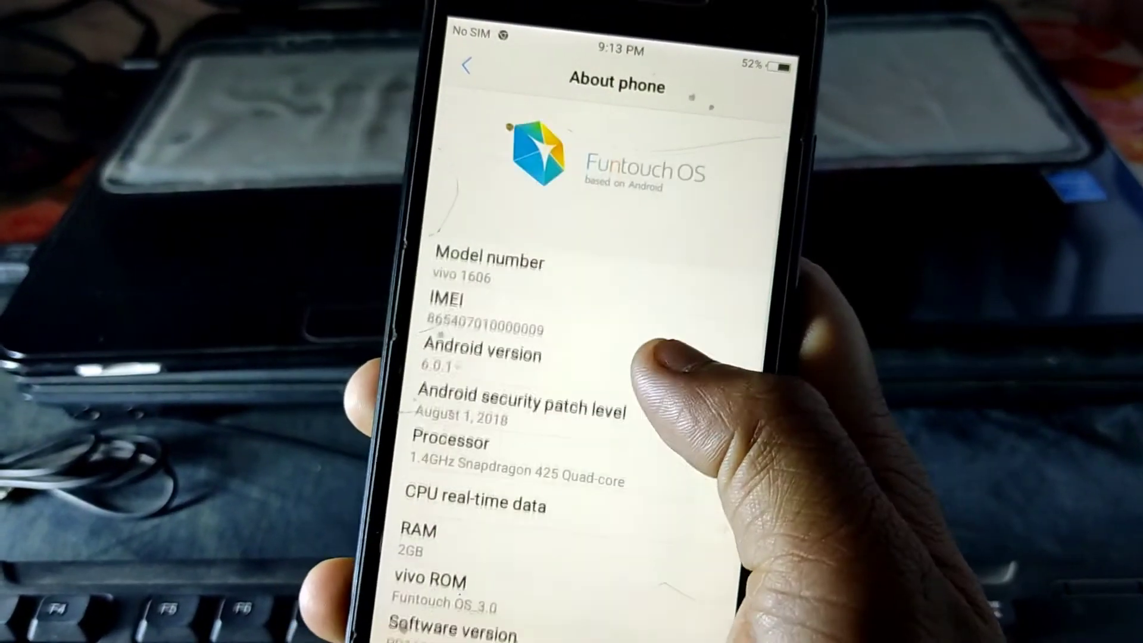
scroll(596, 357, "down", 3)
scroll(595, 357, "down", 4)
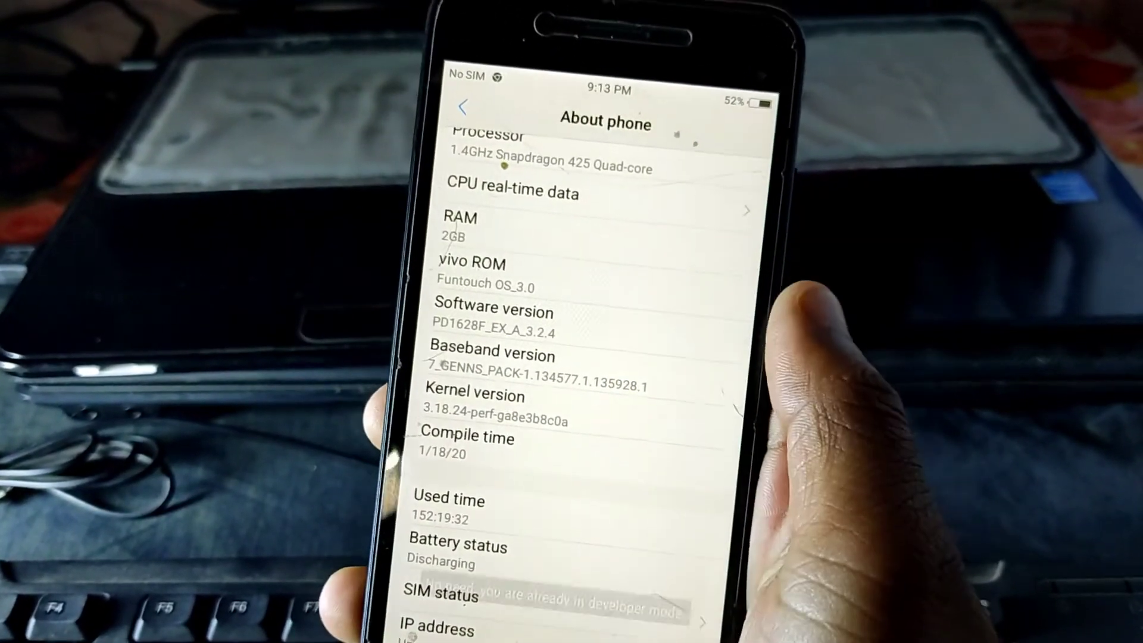
left_click(684, 304)
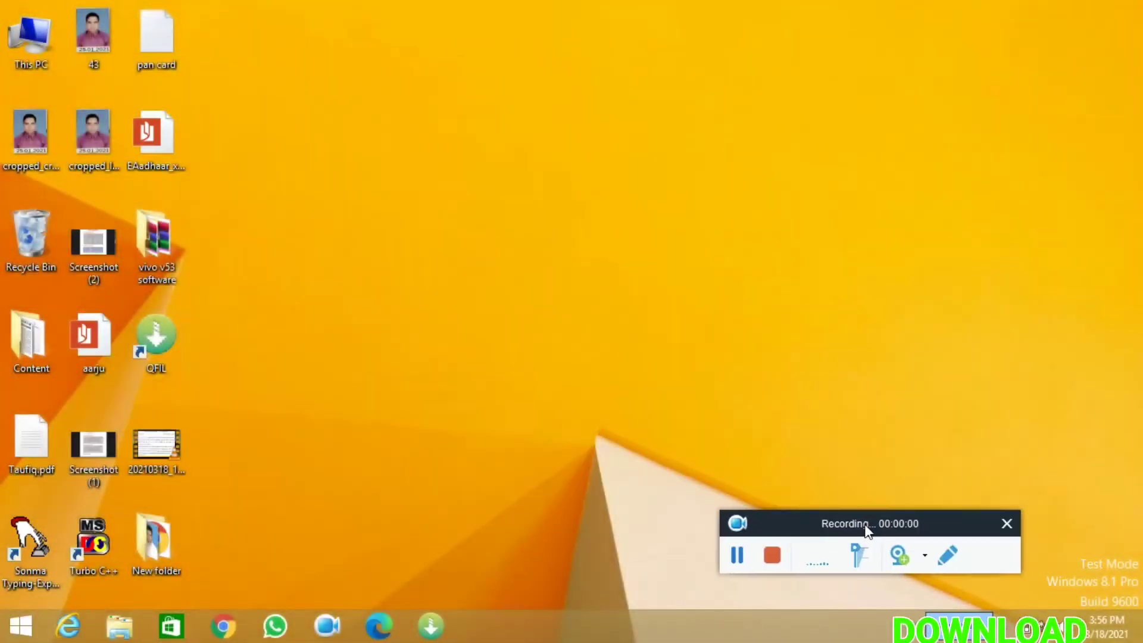
Move the vivo v53 software folder to an empty area of the desktop and open it in a maximized window
left_click_drag(867, 530, 992, 564)
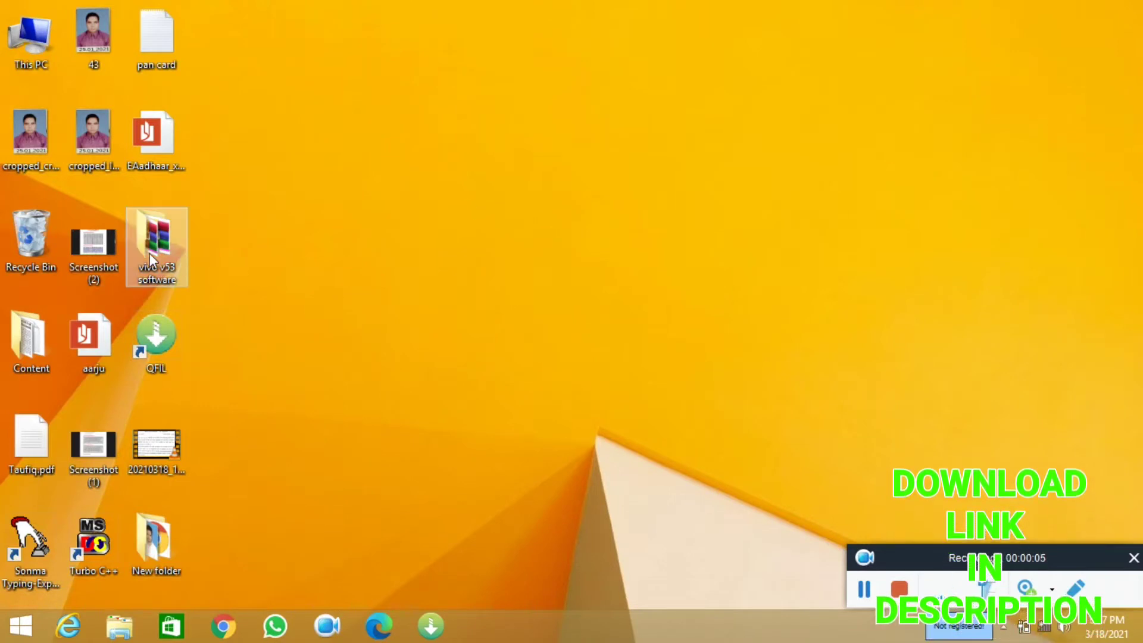
left_click_drag(149, 252, 467, 238)
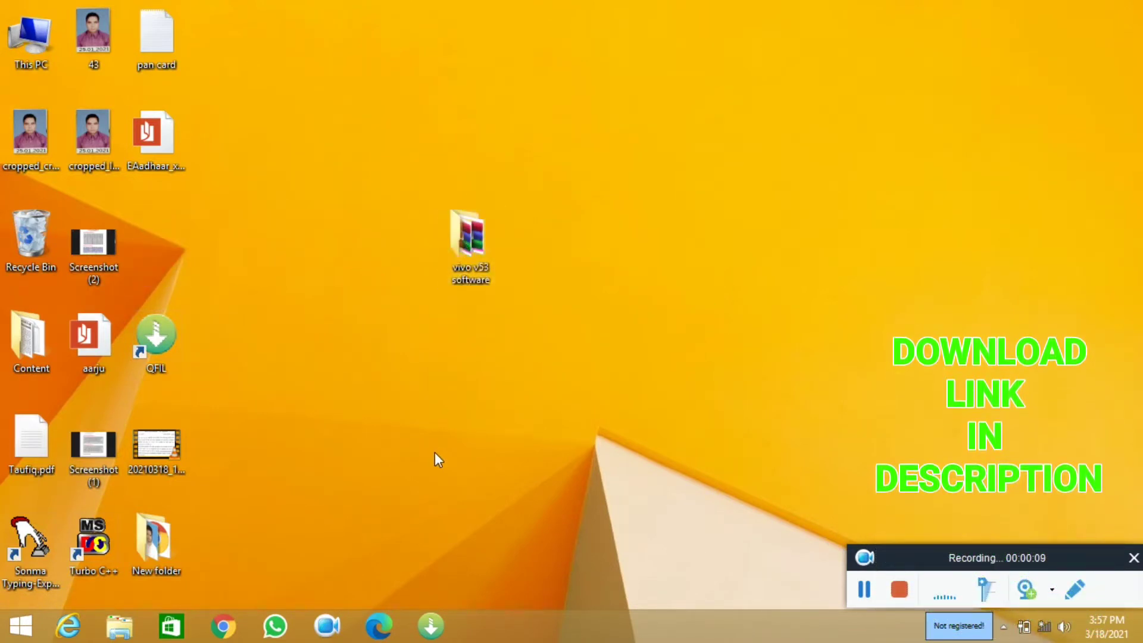
key("Return")
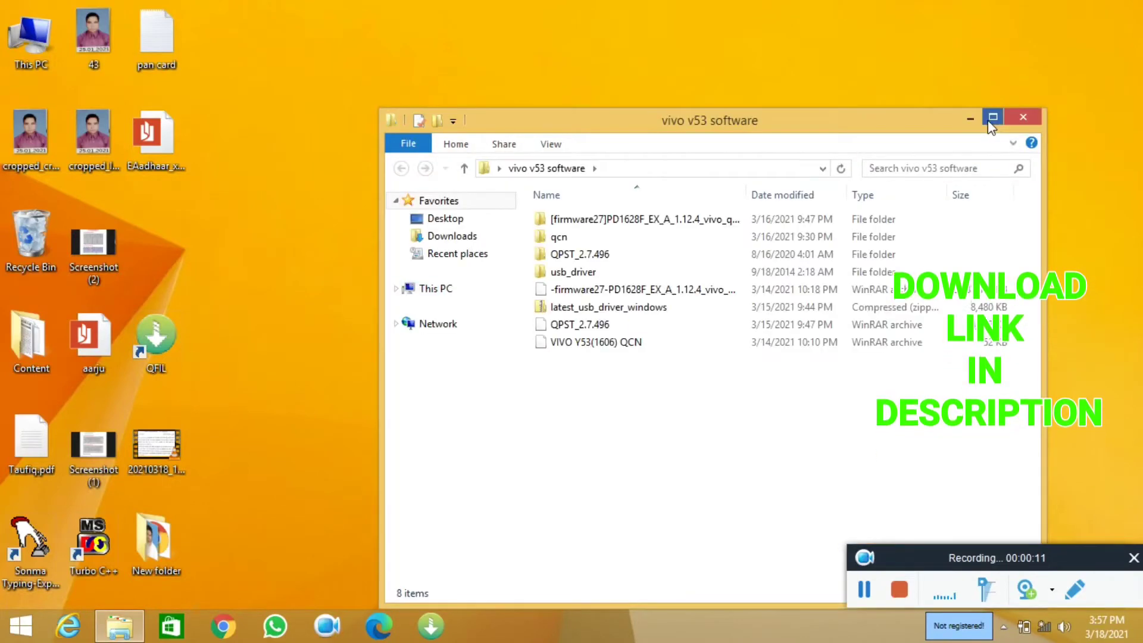
key("super+Up")
Look over the firmware, USB driver, QPST_2.7.496 and VIVO Y53(1606) QCN archives in the vivo v53 software folder
key("ctrl+a")
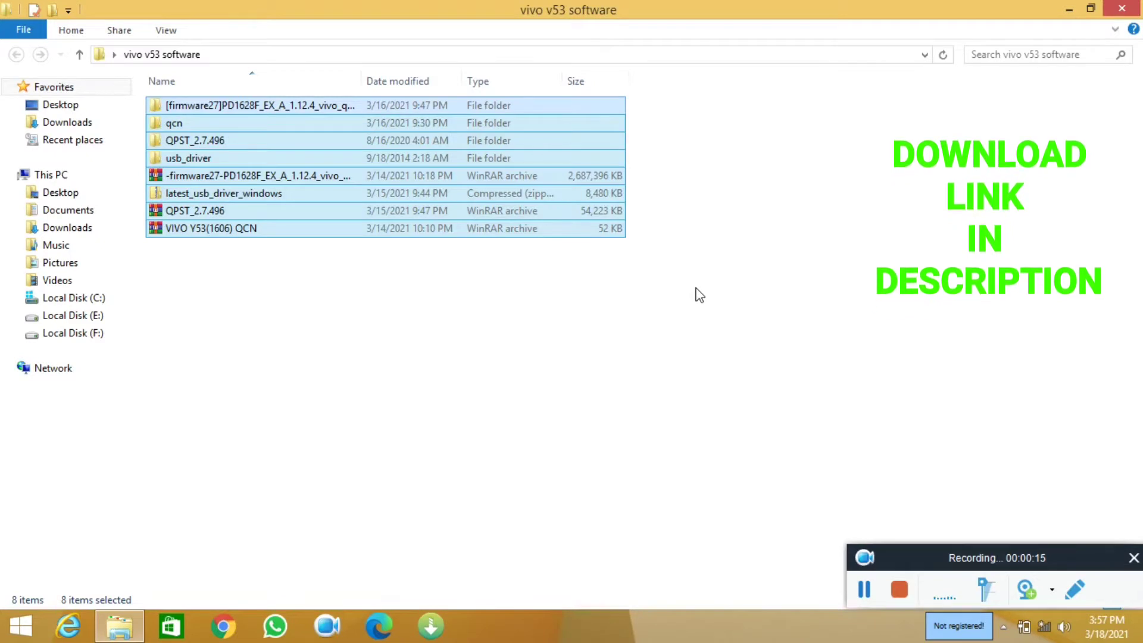
left_click(666, 321)
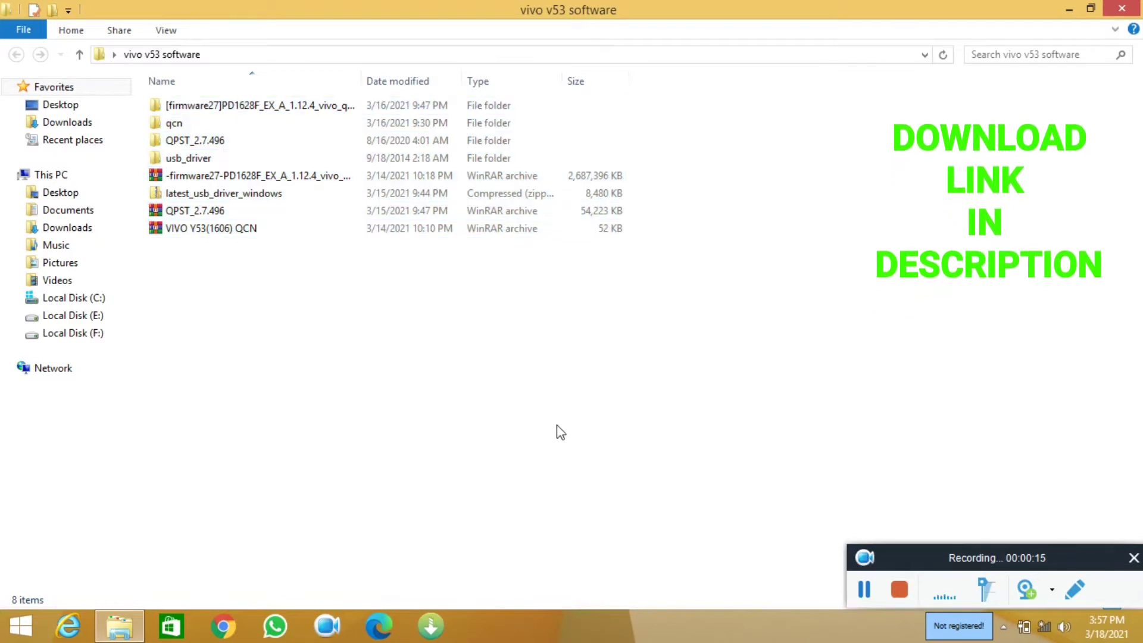
left_click(250, 176)
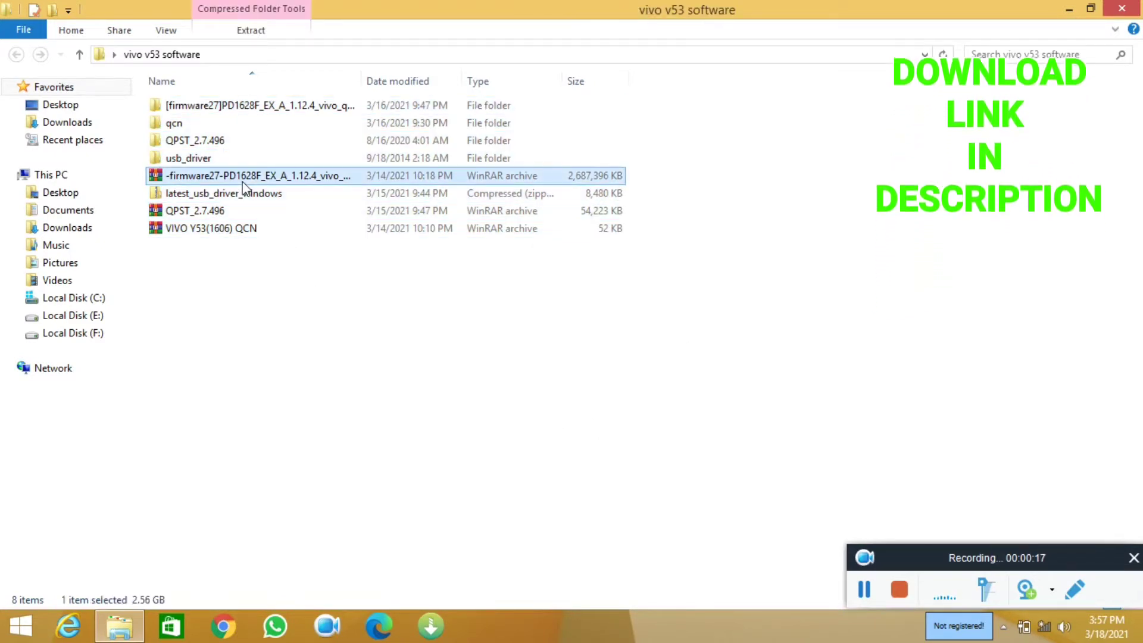
left_click(197, 211)
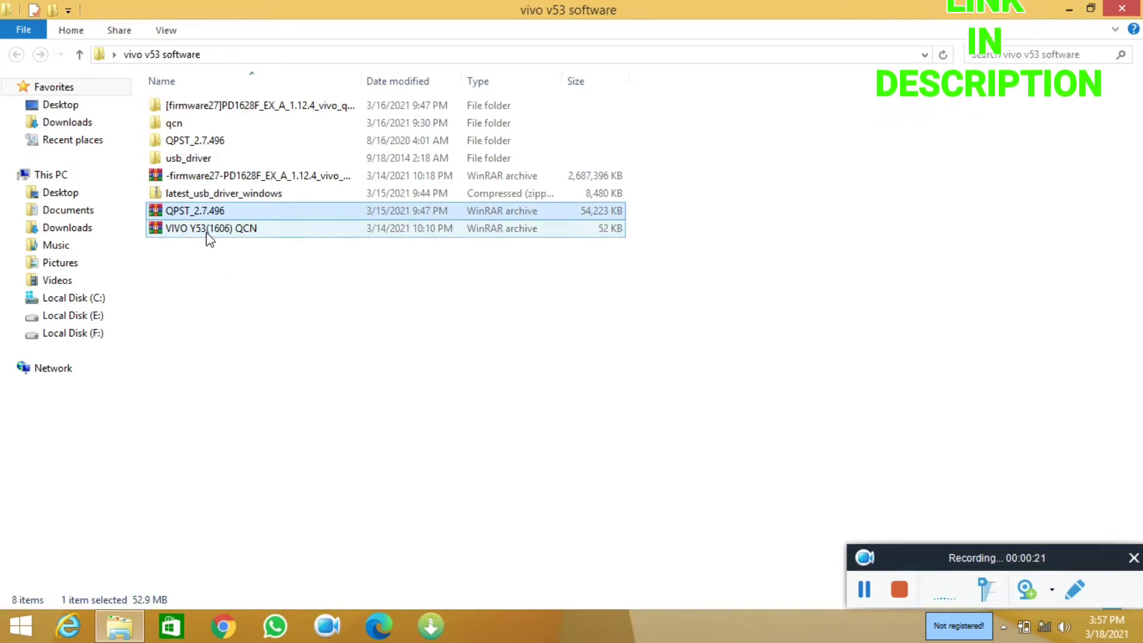
left_click(238, 228)
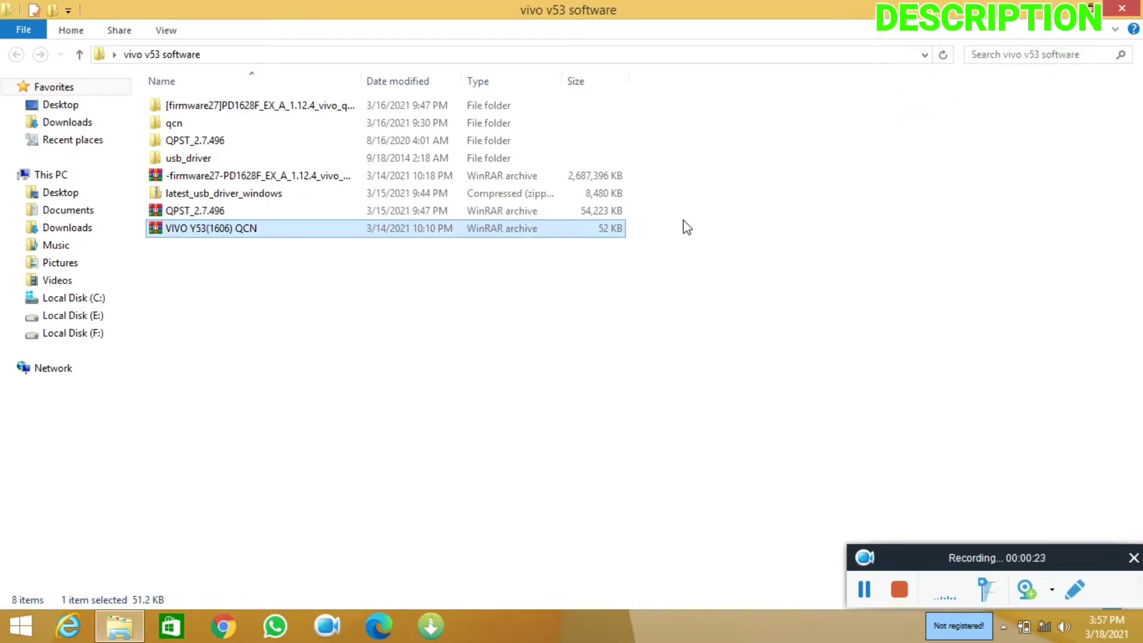
left_click(197, 193)
left_click(508, 396)
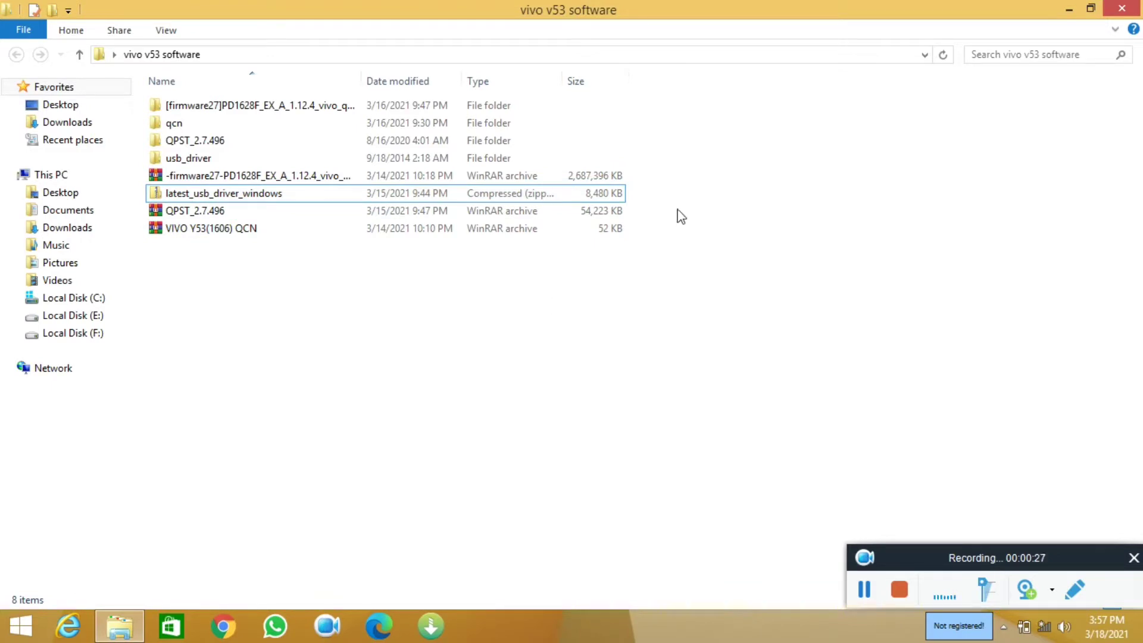
left_click_drag(637, 177, 541, 255)
left_click(434, 299)
Check the WinRAR extraction options for the firmware and VIVO Y53(1606) QCN archives, leaving both archives packed
left_click(223, 176)
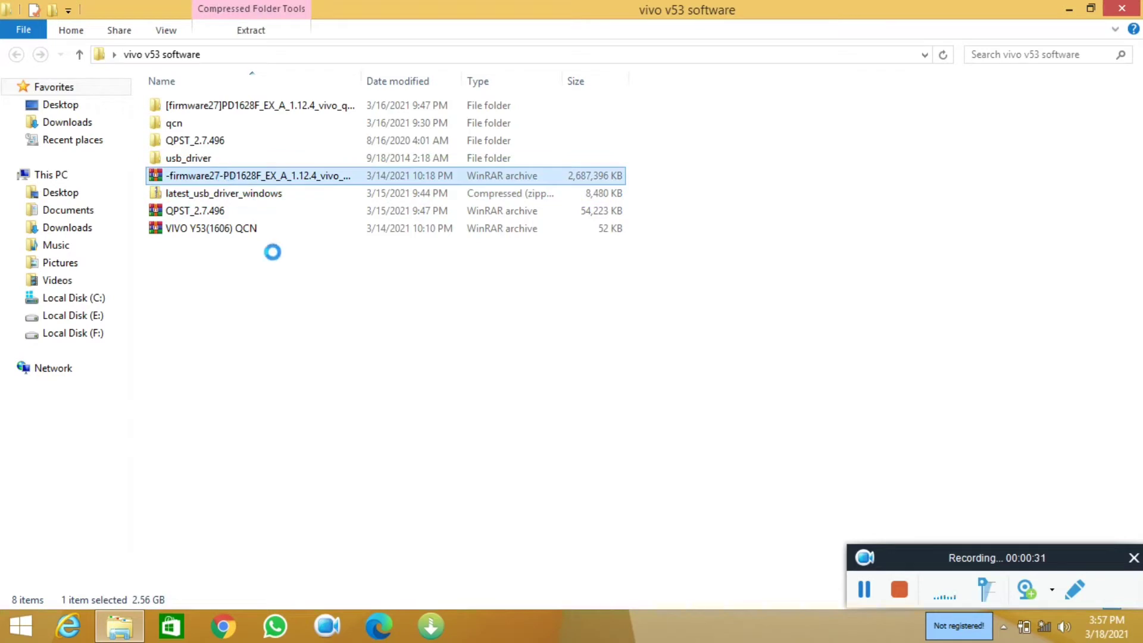
right_click(224, 178)
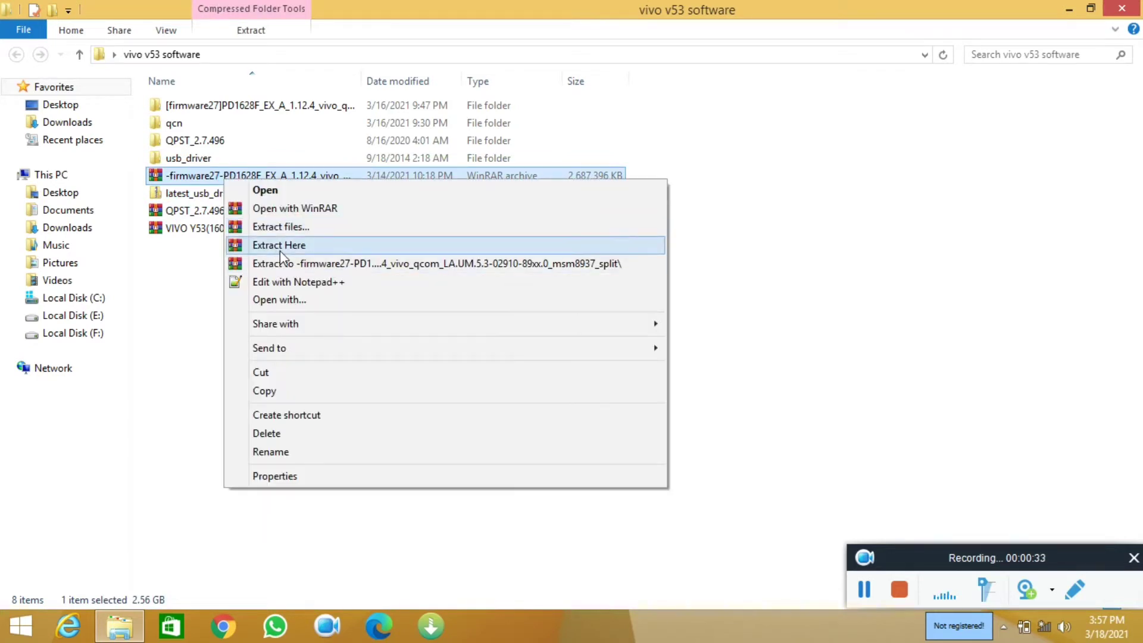
left_click(194, 109)
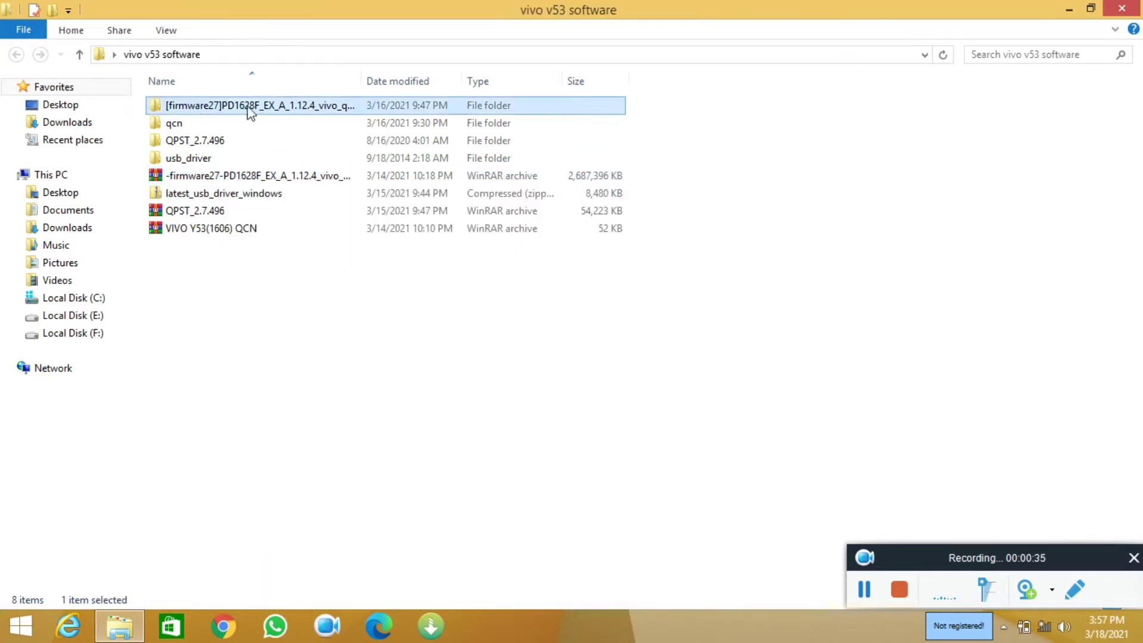
right_click(225, 225)
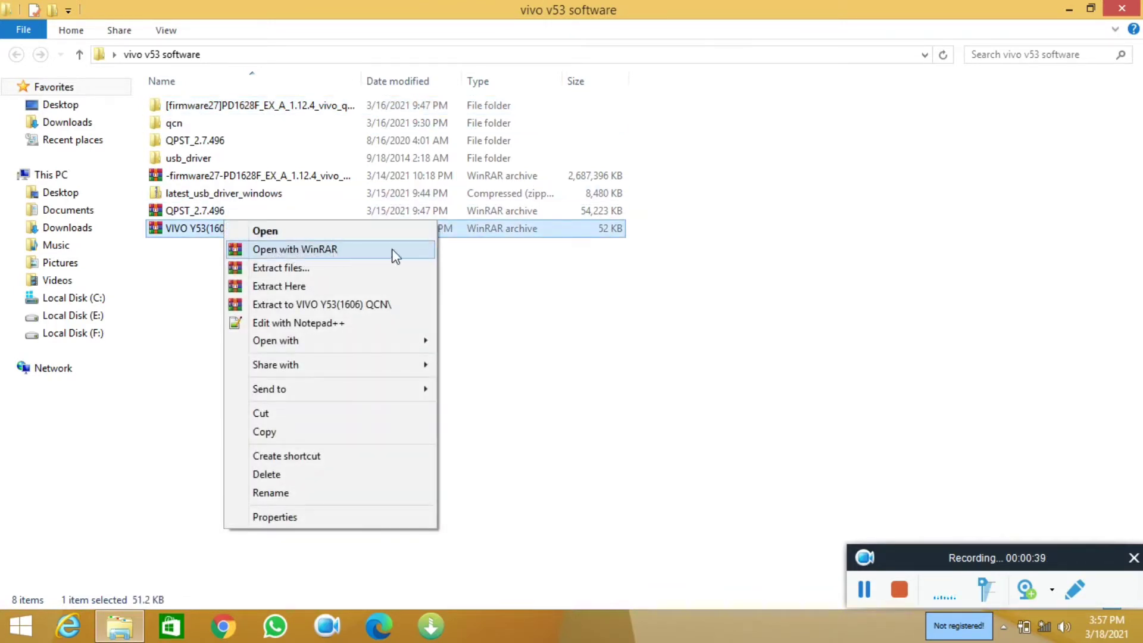
left_click(482, 252)
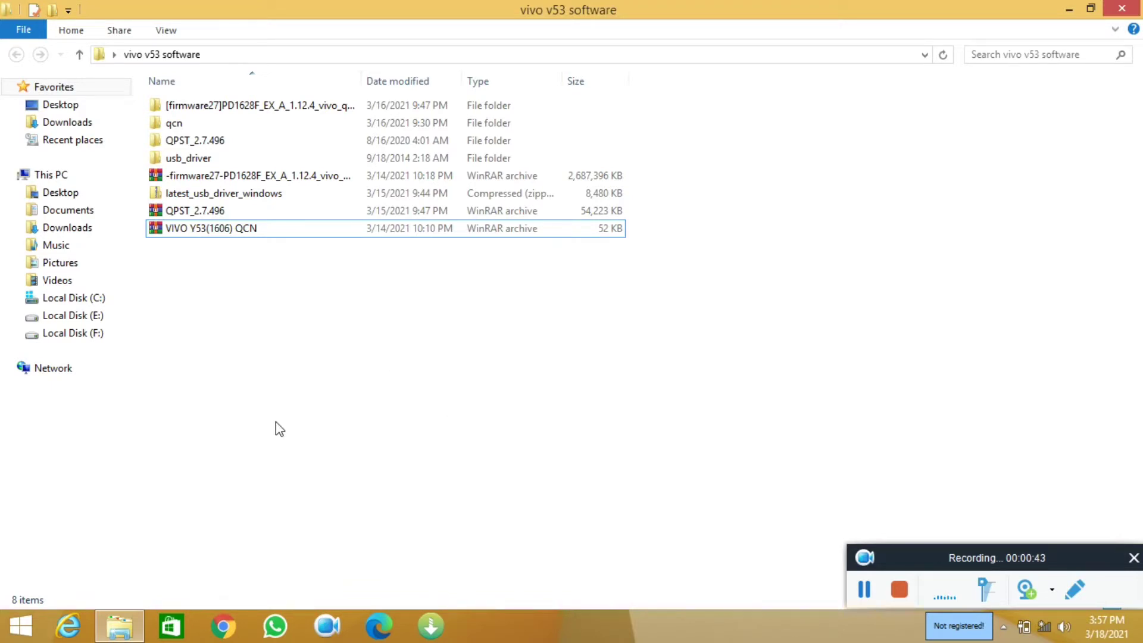
Locate the QPST.2.7.496.1 installer inside the nested QPST_2.7.496 folders and minimize the folder window
left_click(179, 216)
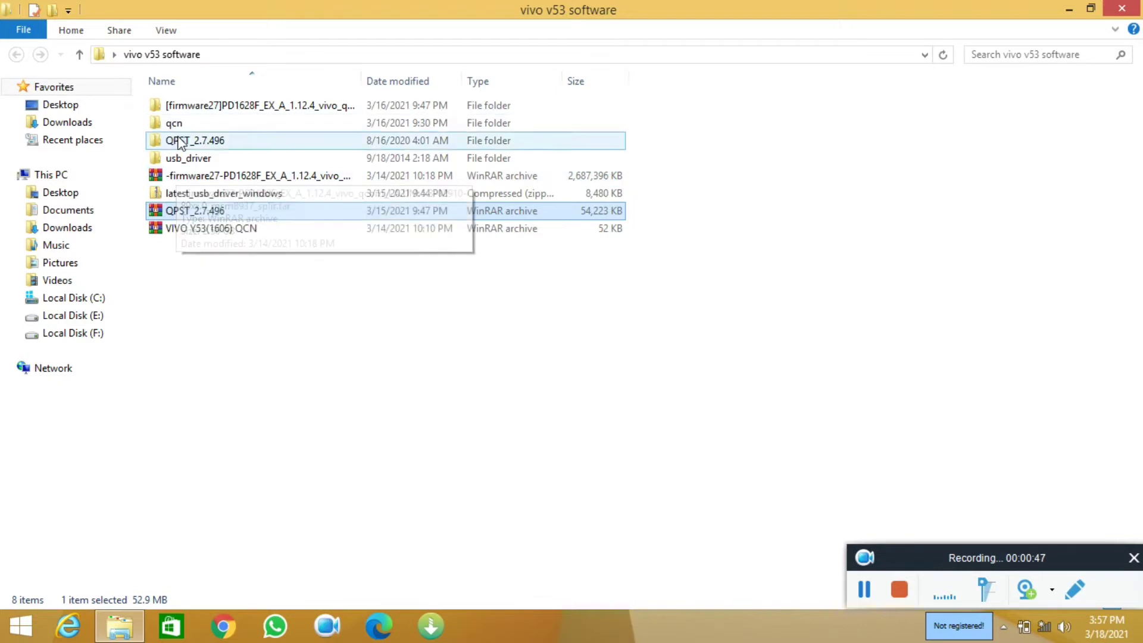
double_click(198, 143)
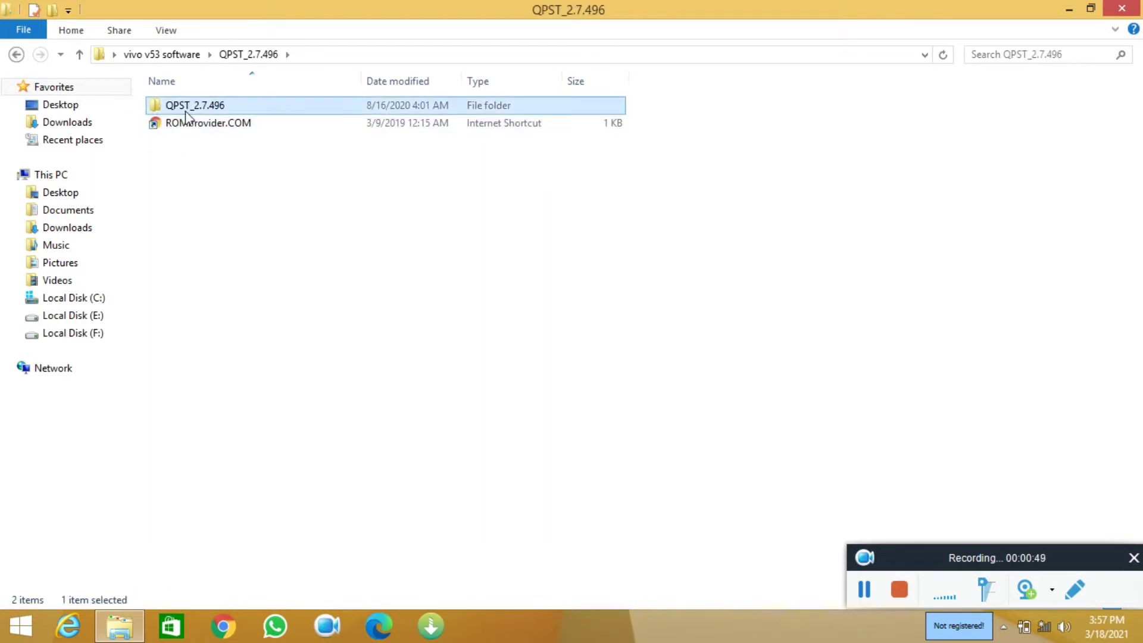
double_click(181, 107)
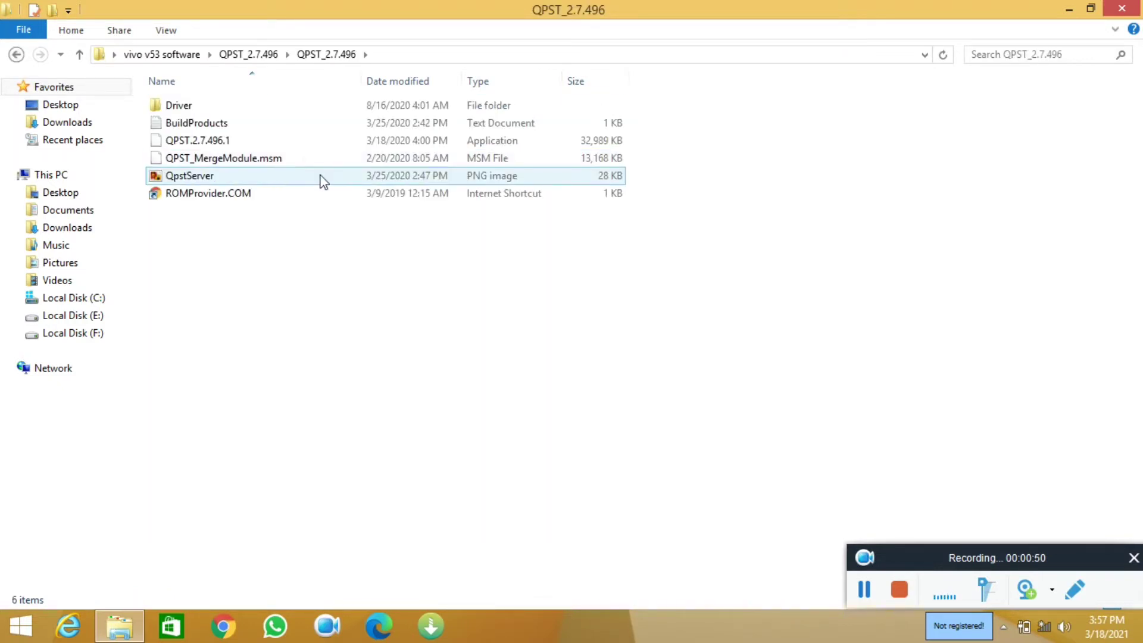
left_click(200, 142)
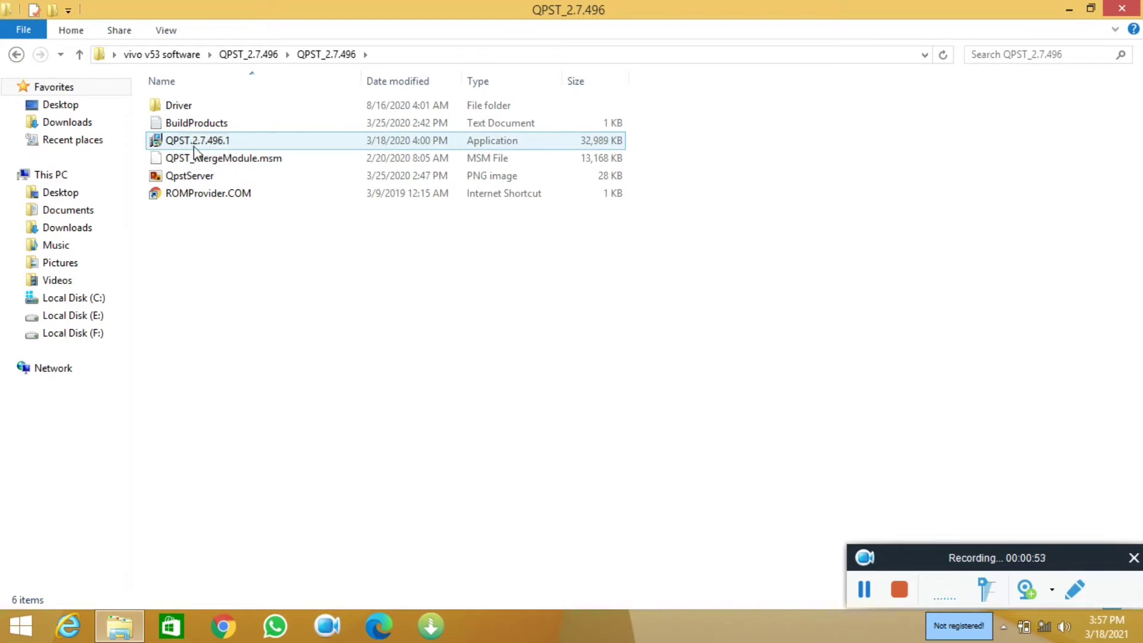
left_click(1069, 9)
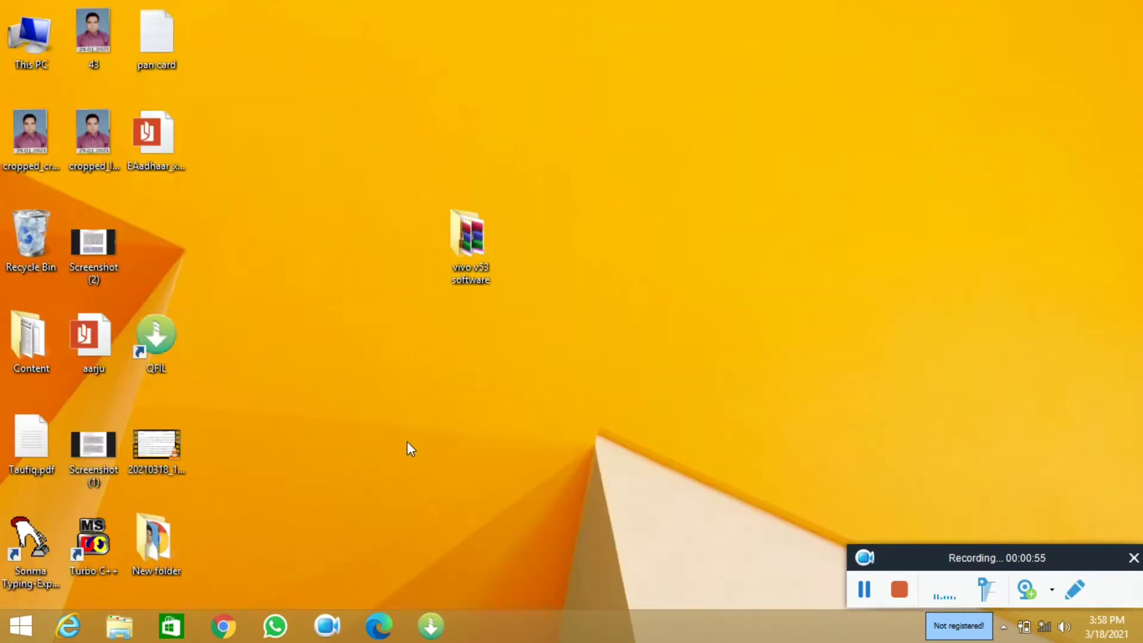
Launch QFIL from the desktop, close the duplicate window and move the remaining one clear of the desktop icons
left_click(150, 348)
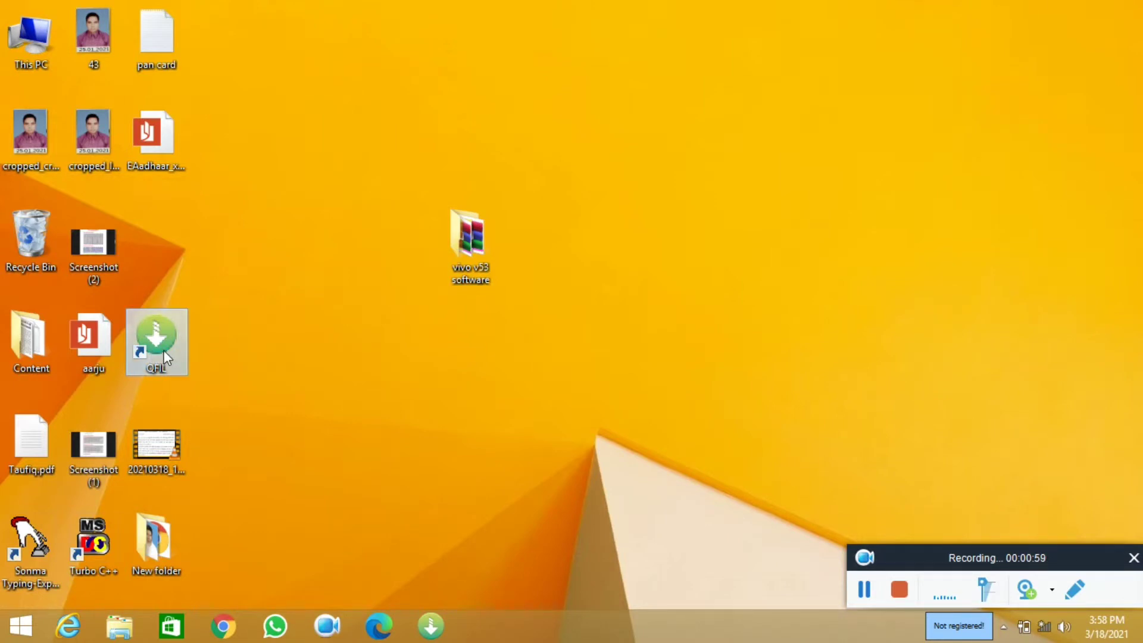
double_click(164, 358)
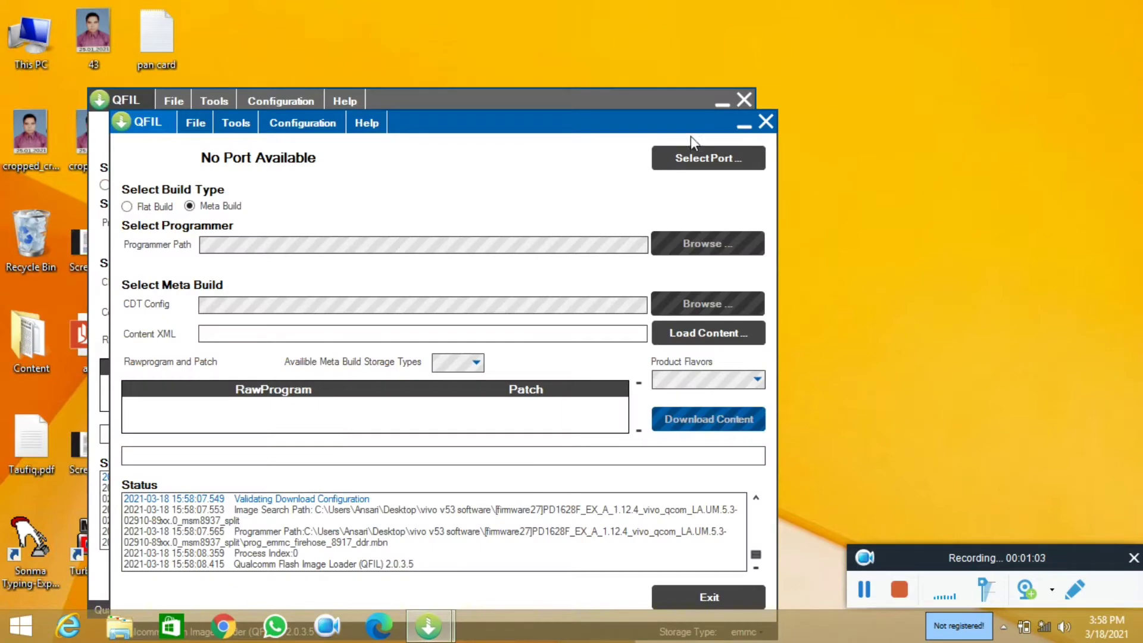
left_click(762, 121)
left_click_drag(449, 101, 606, 47)
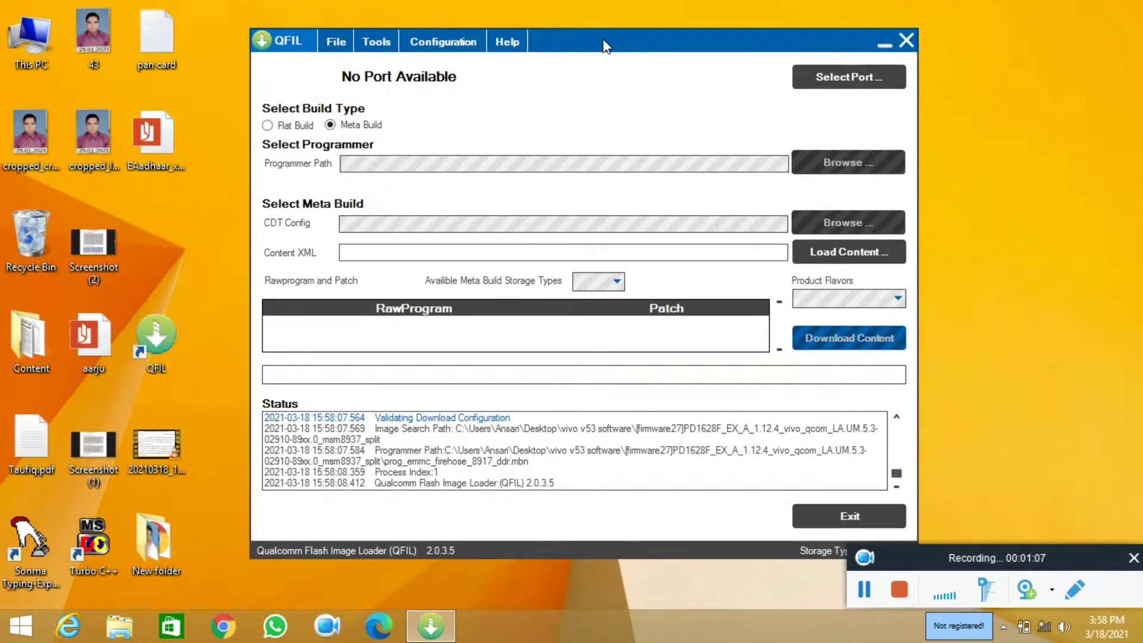
Switch the build type to Flat Build and browse to the vivo v53 software folder on the desktop for the programmer file
left_click(267, 125)
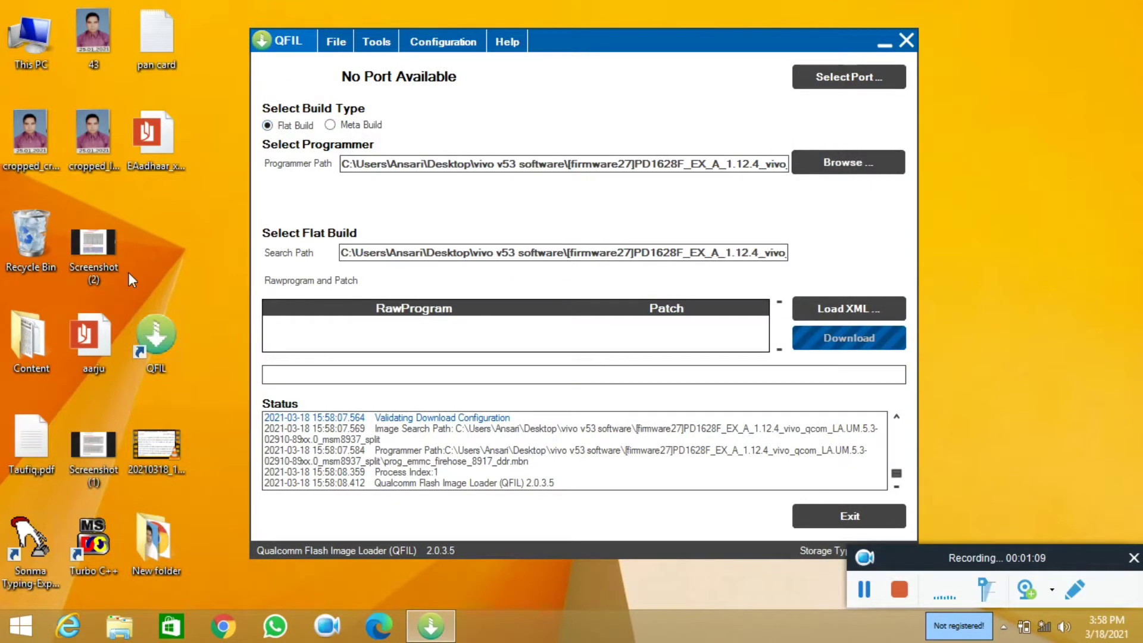
left_click(844, 168)
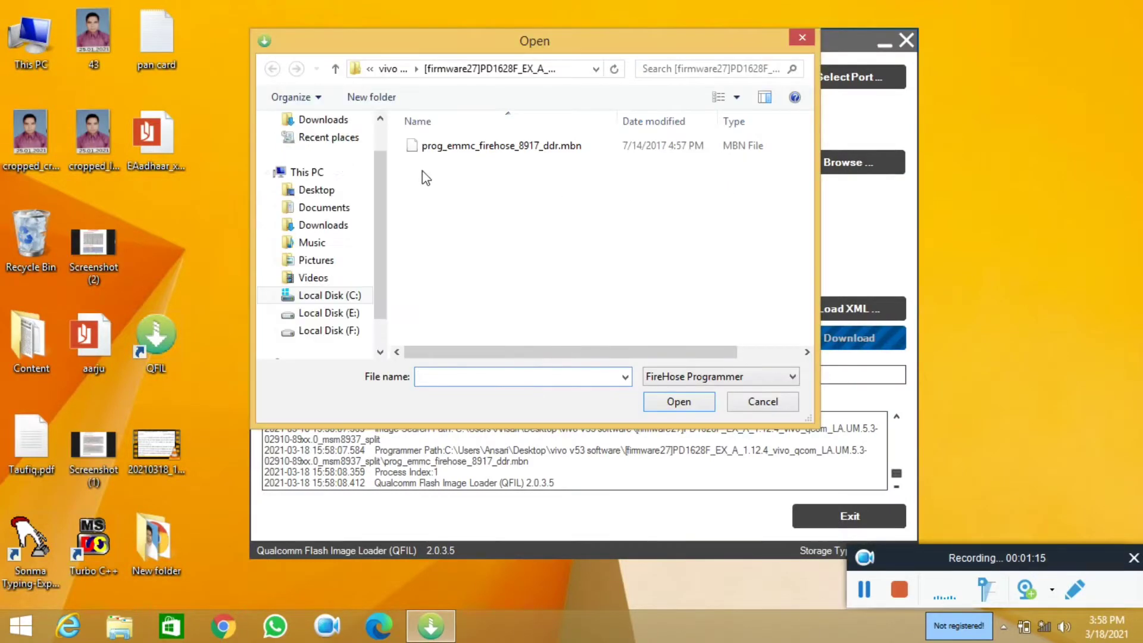
scroll(379, 172, "up", 1)
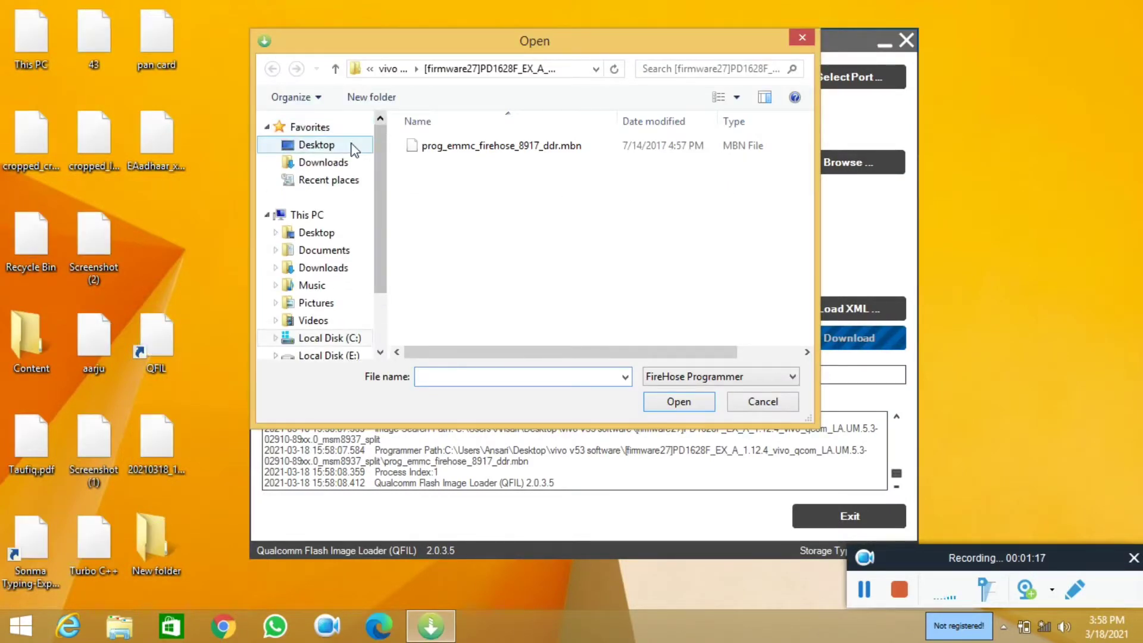
left_click(317, 148)
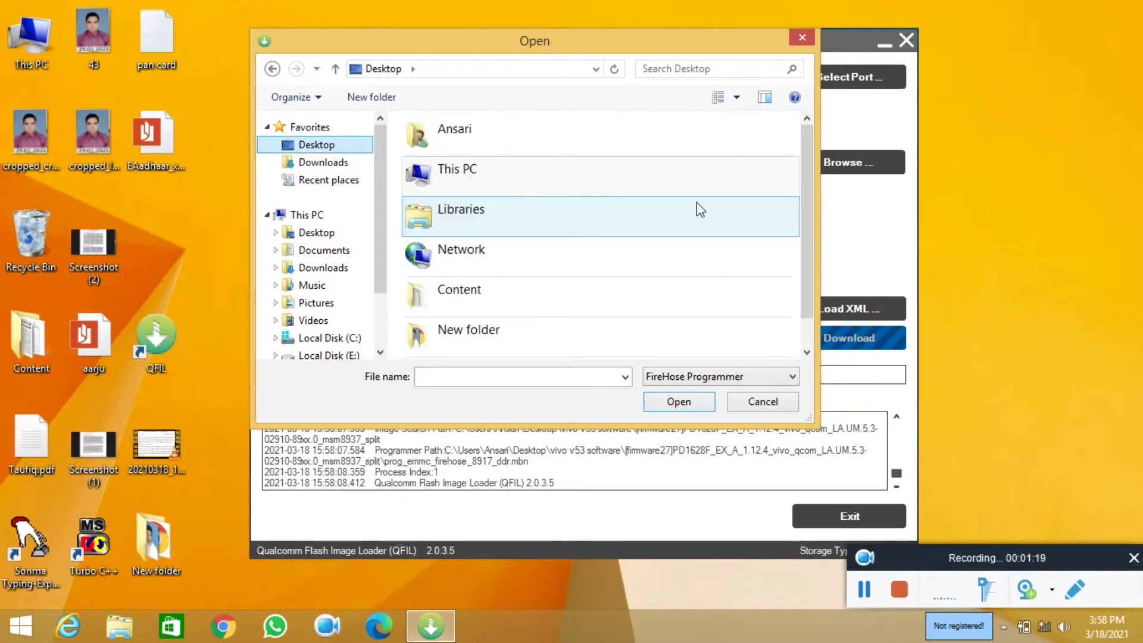
left_click_drag(812, 195, 812, 227)
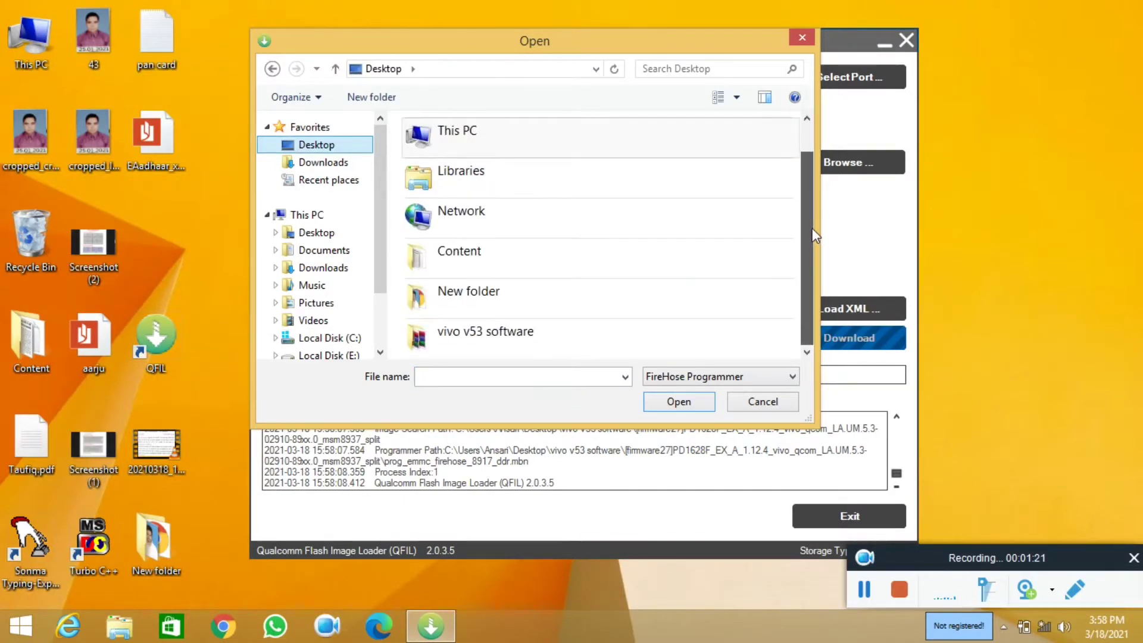
double_click(497, 340)
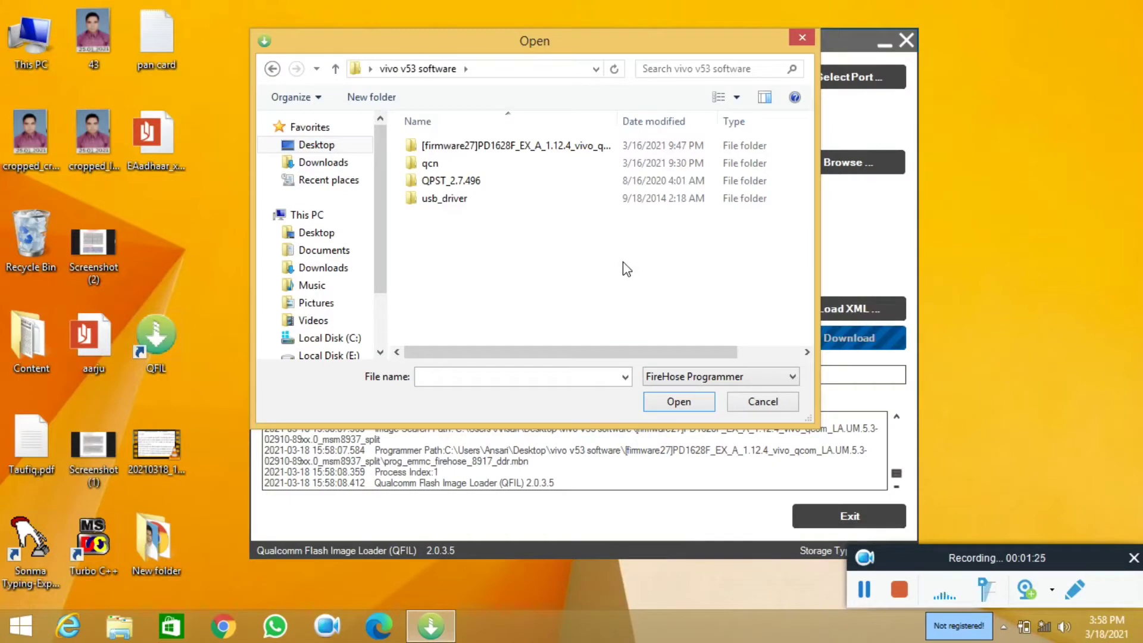
Load prog_emmc_firehose_8917_ddr.mbn from the extracted PD1628F firmware folder as the programmer, using the FireHose Programmer file type
left_click(706, 381)
left_click(693, 416)
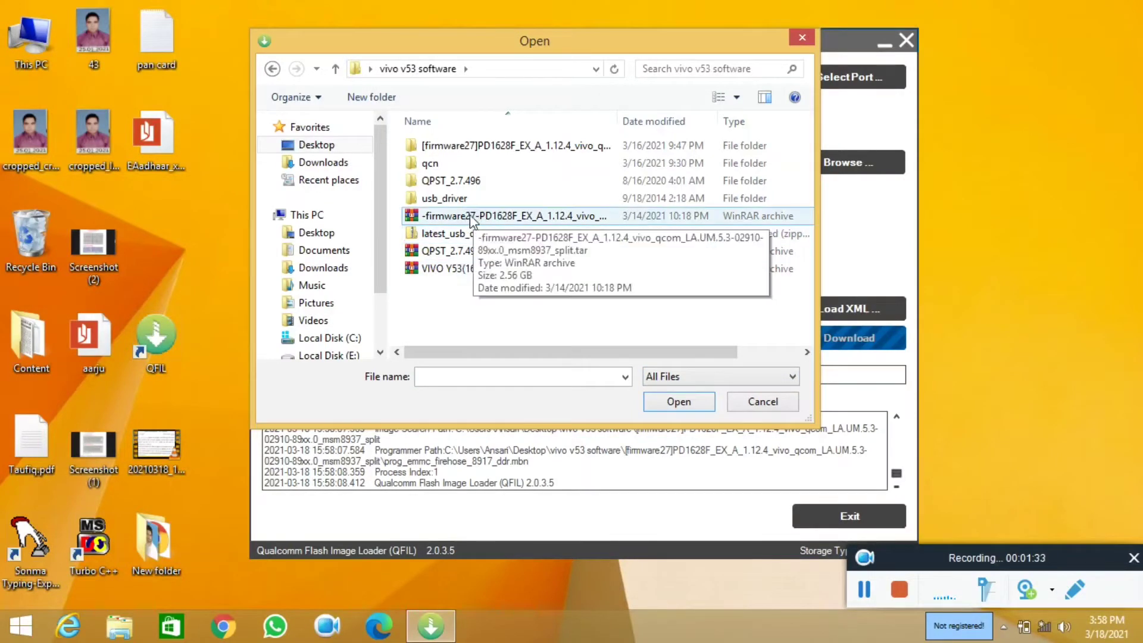
double_click(462, 147)
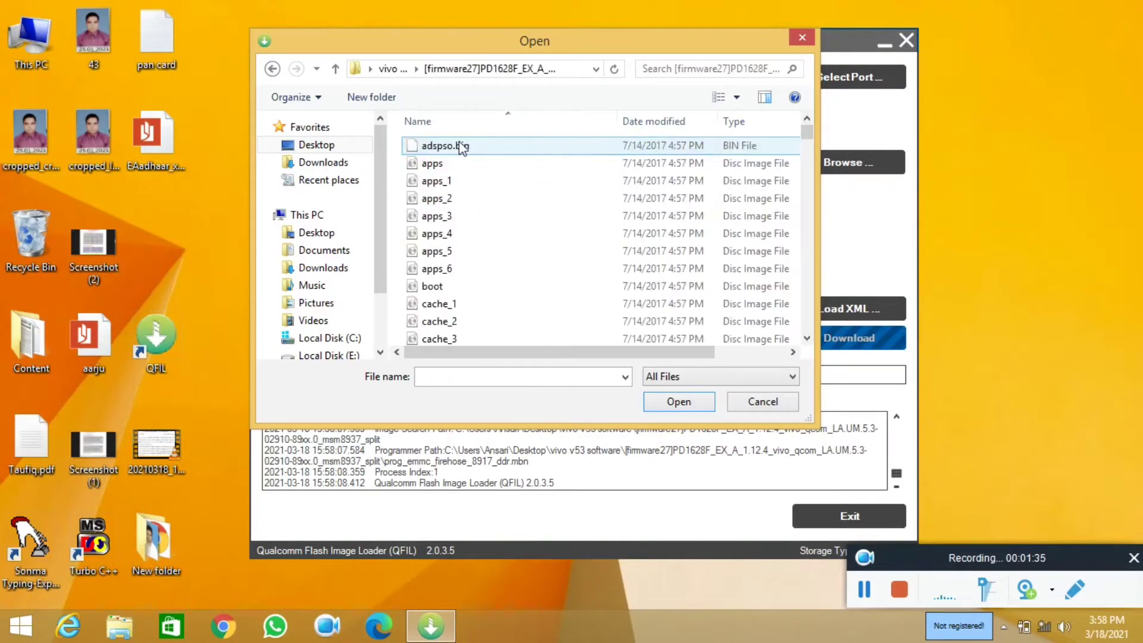
left_click(738, 376)
left_click(690, 393)
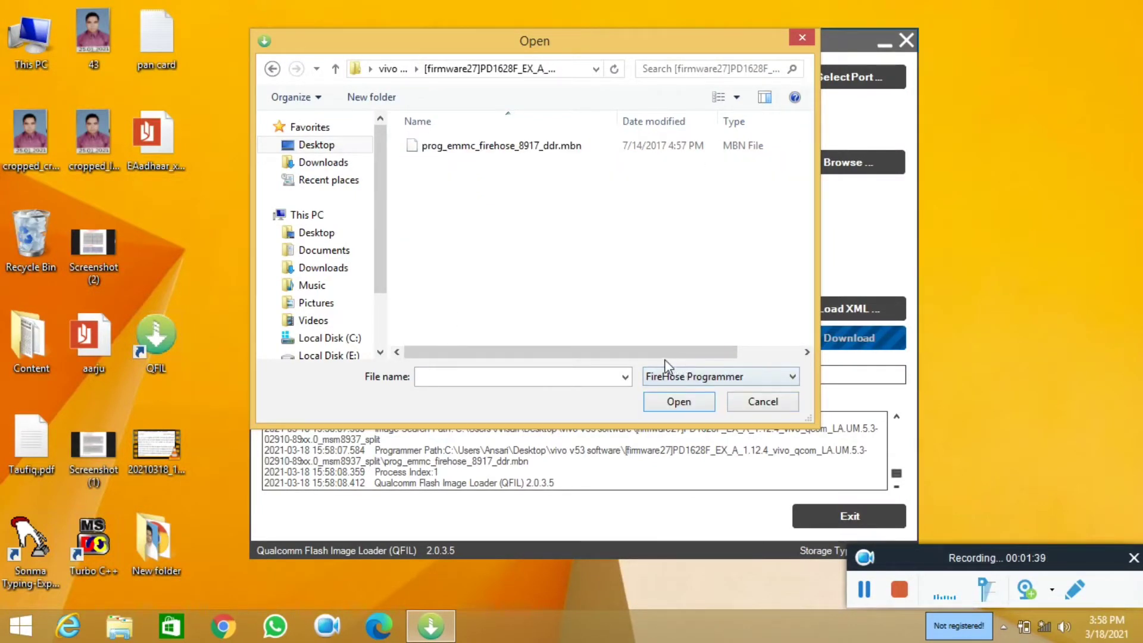
left_click(471, 147)
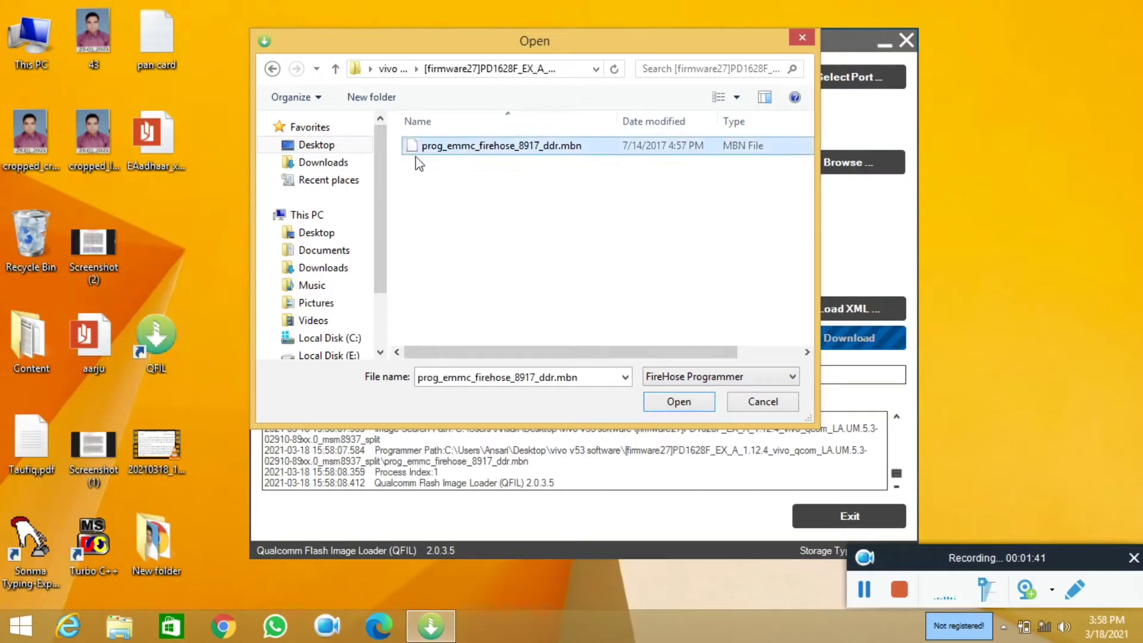
left_click(667, 397)
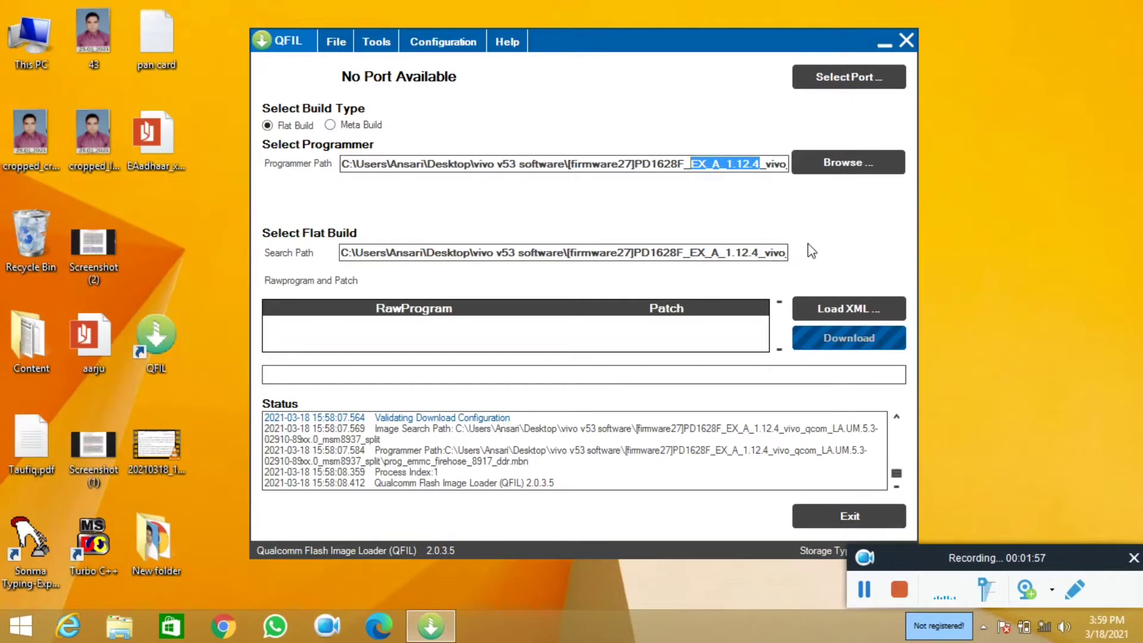
left_click(692, 164)
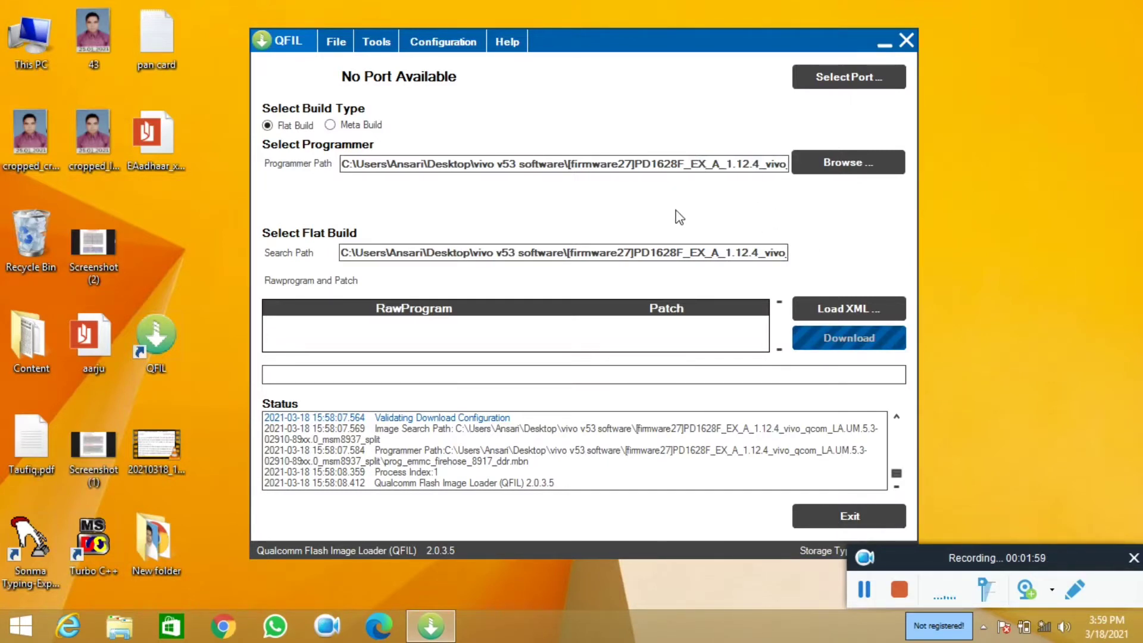
Open Device Manager in Computer Management, move QFIL clear of it and expand the Universal Serial Bus controllers to check the connected devices
right_click(30, 38)
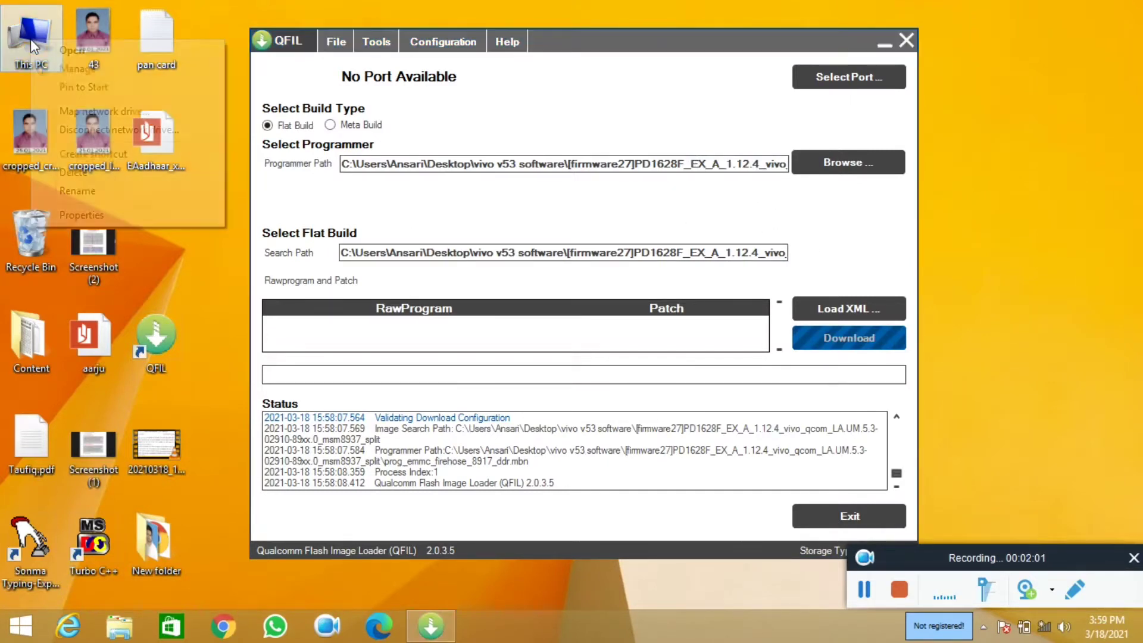
left_click(88, 75)
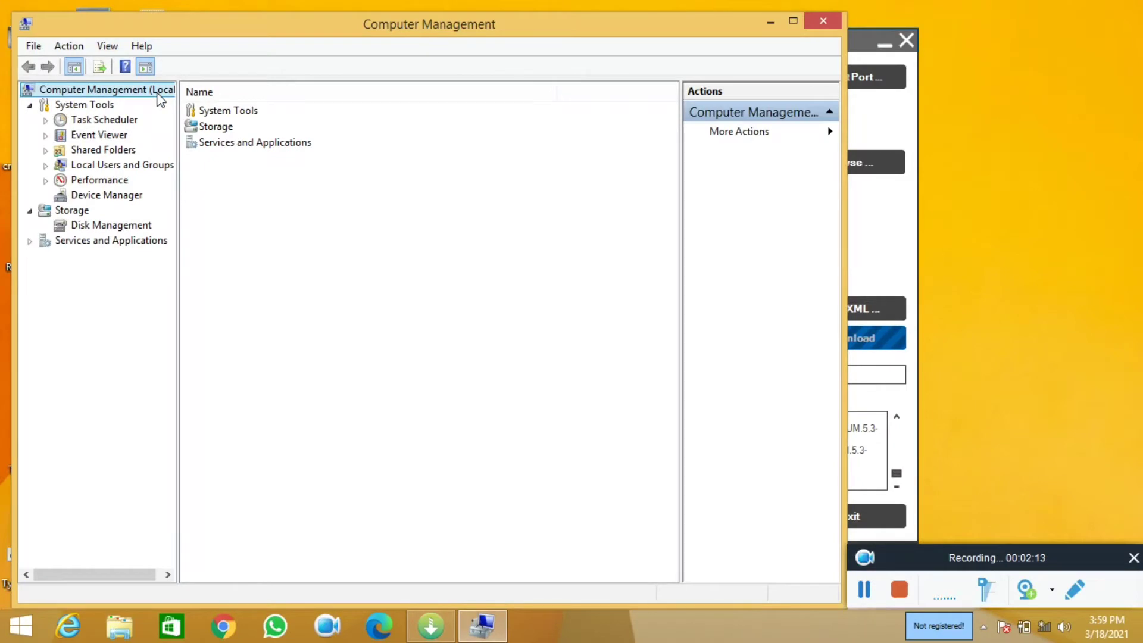
left_click(95, 196)
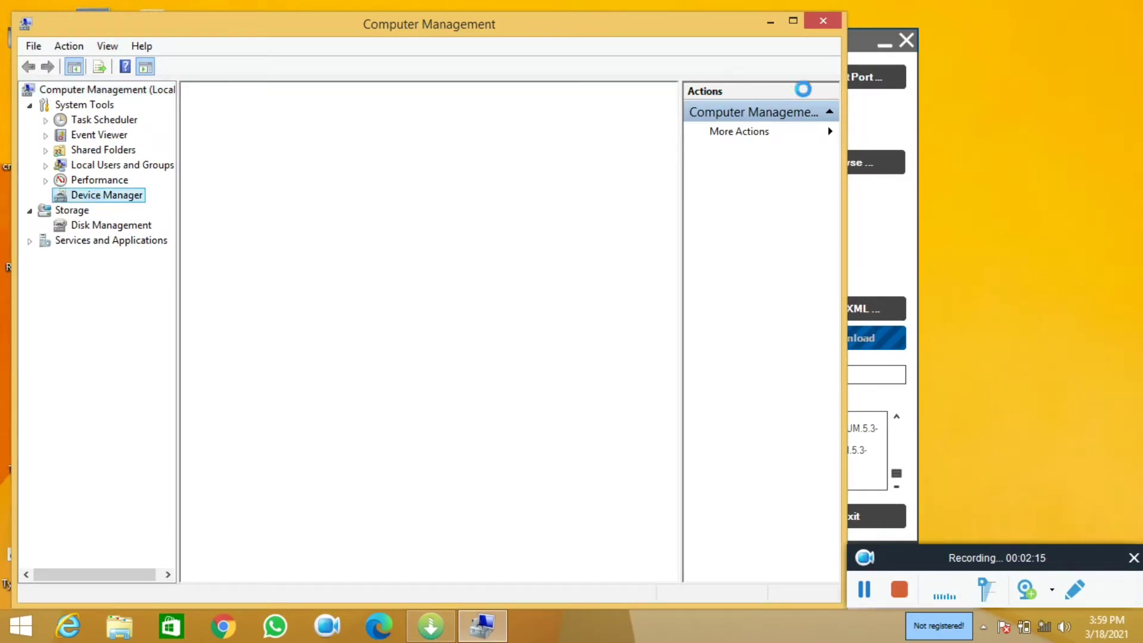
left_click(881, 116)
left_click_drag(552, 40, 813, 44)
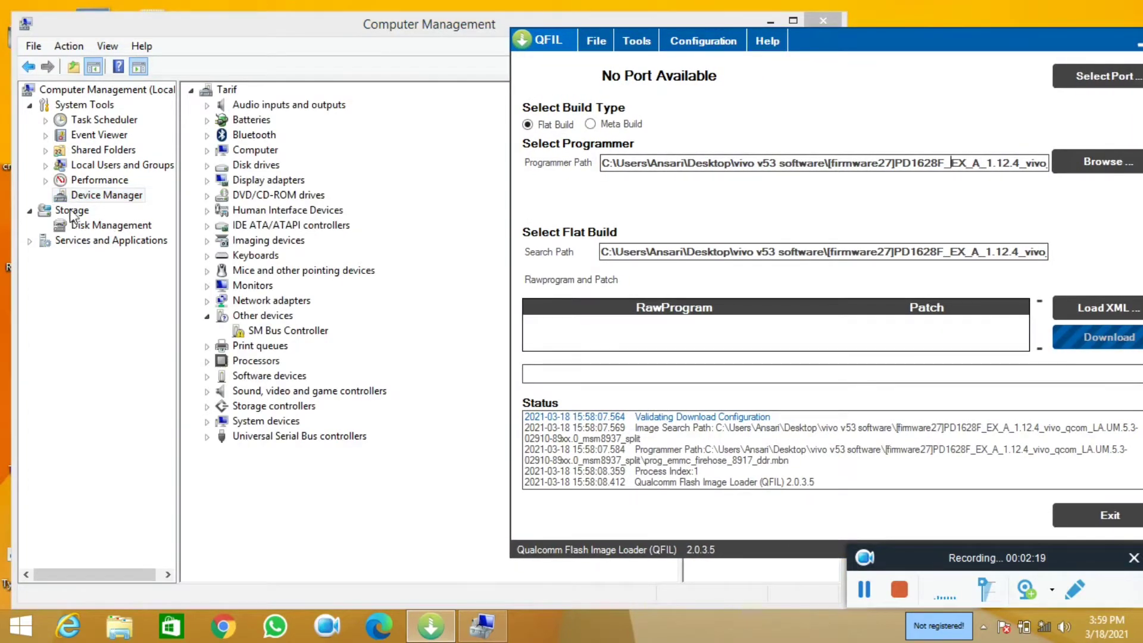
left_click(84, 197)
left_click(207, 437)
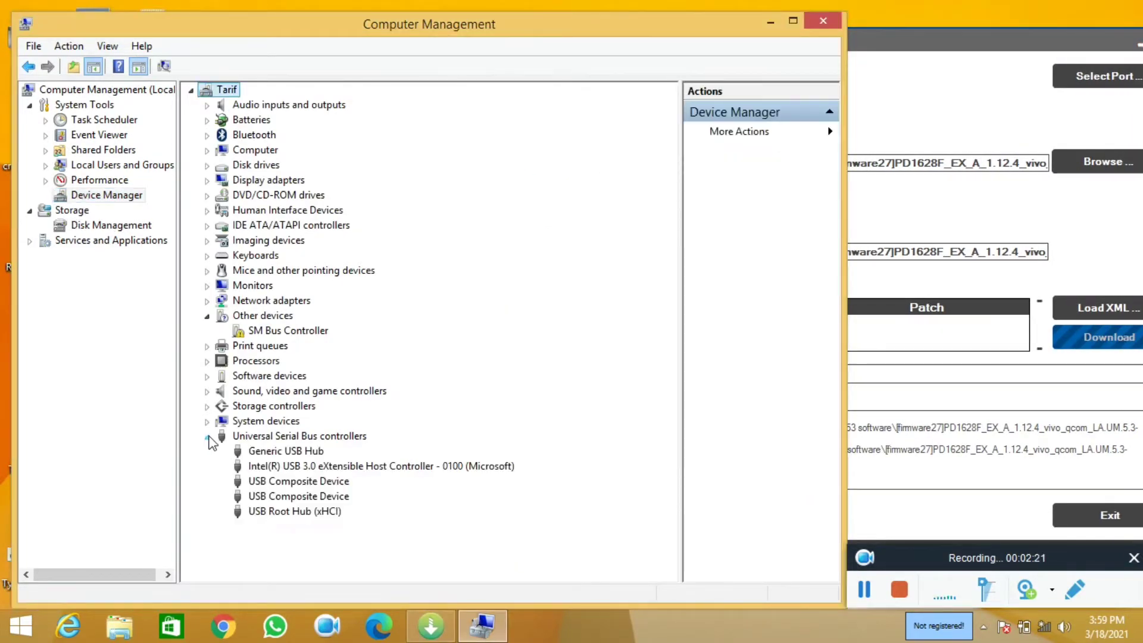
Select the Qualcomm HS-USB QDLoader 9008 (COM3) port in QFIL with port number 3 and move the QFIL window fully into view
left_click(890, 67)
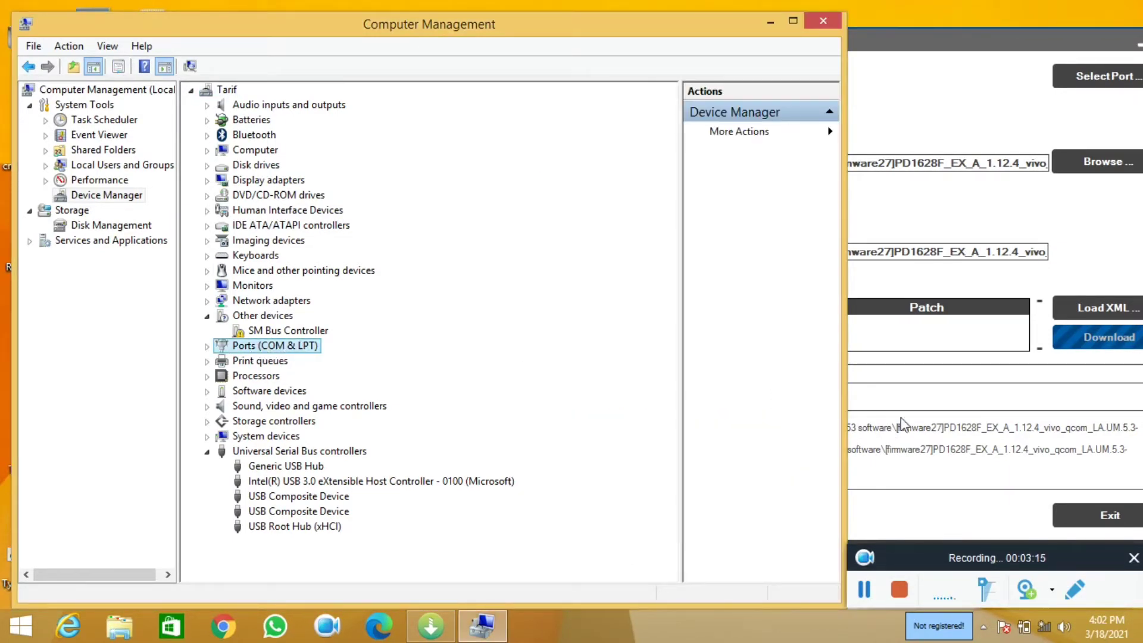
left_click(917, 396)
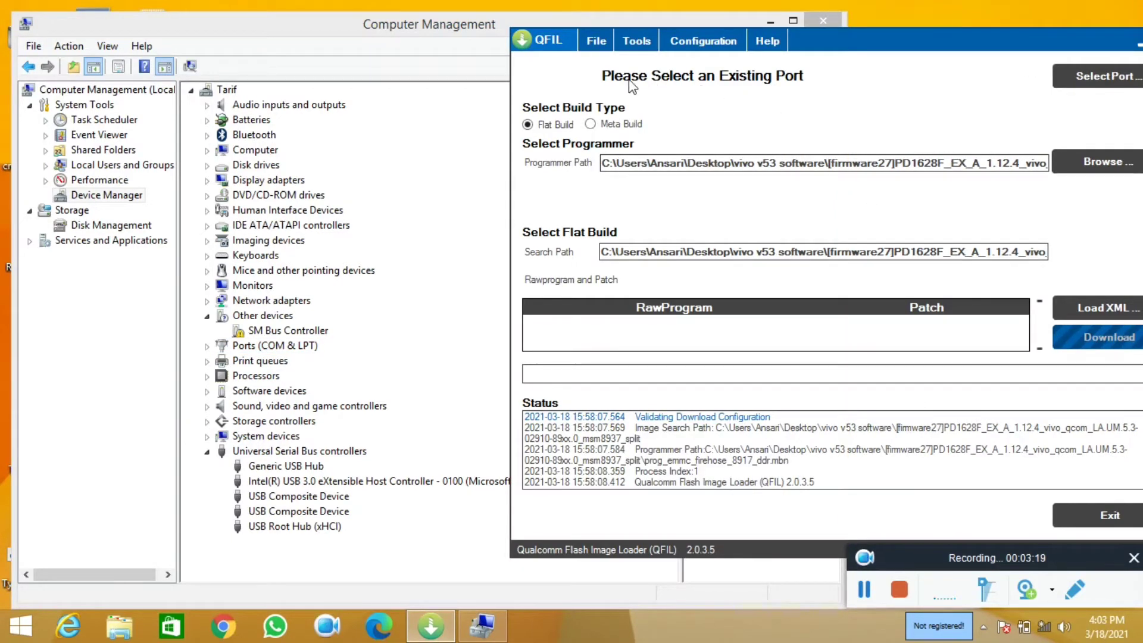
left_click(1118, 77)
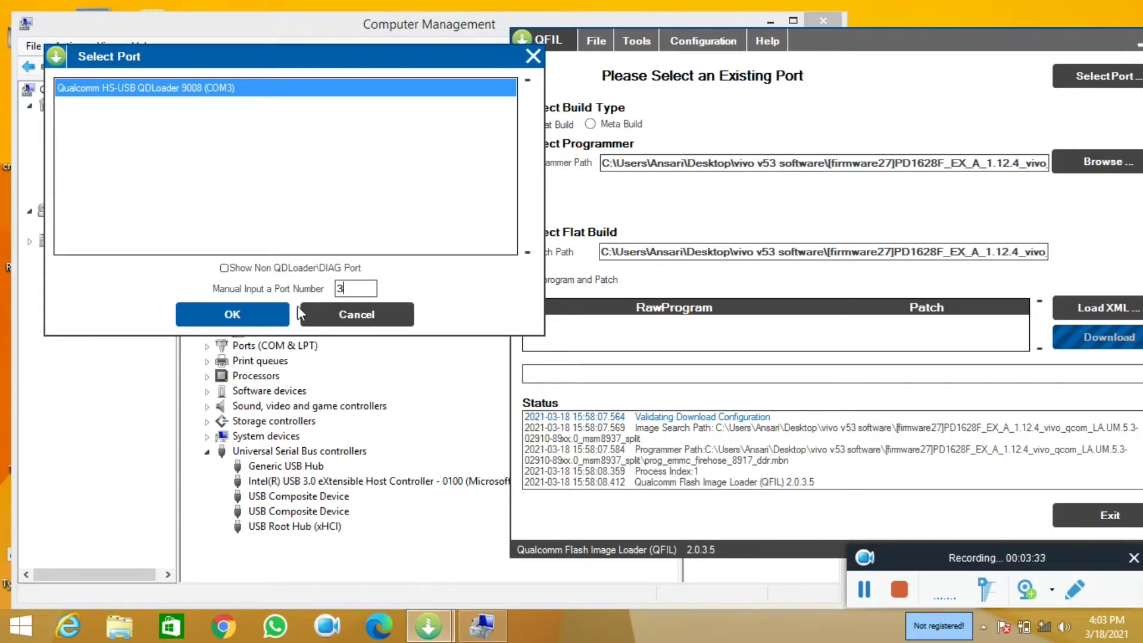
left_click(227, 317)
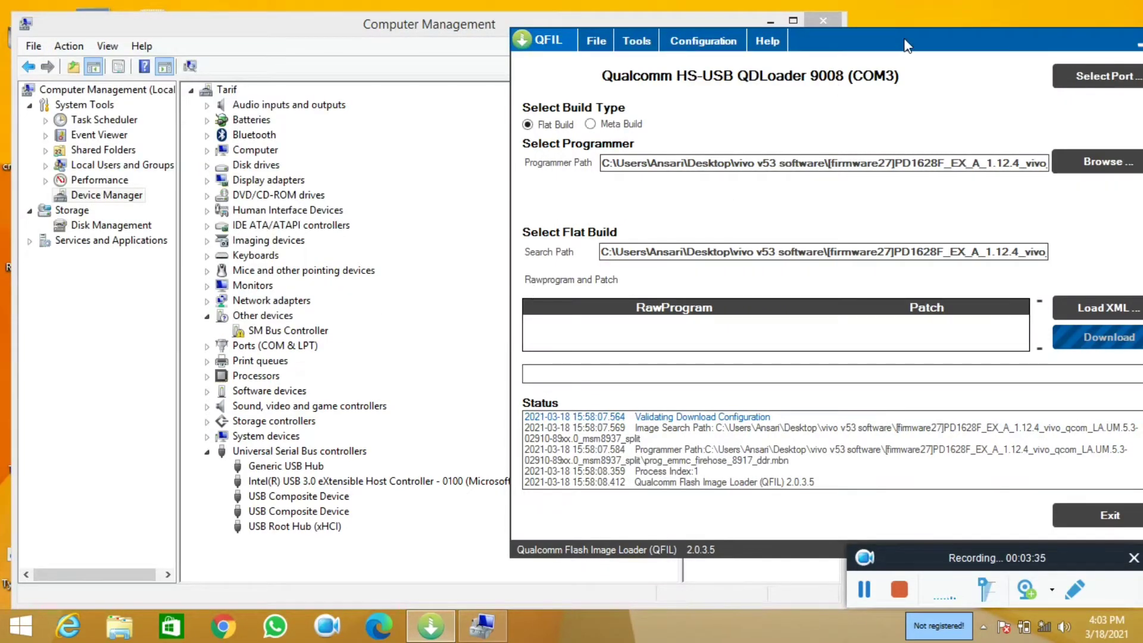
left_click_drag(904, 45, 750, 48)
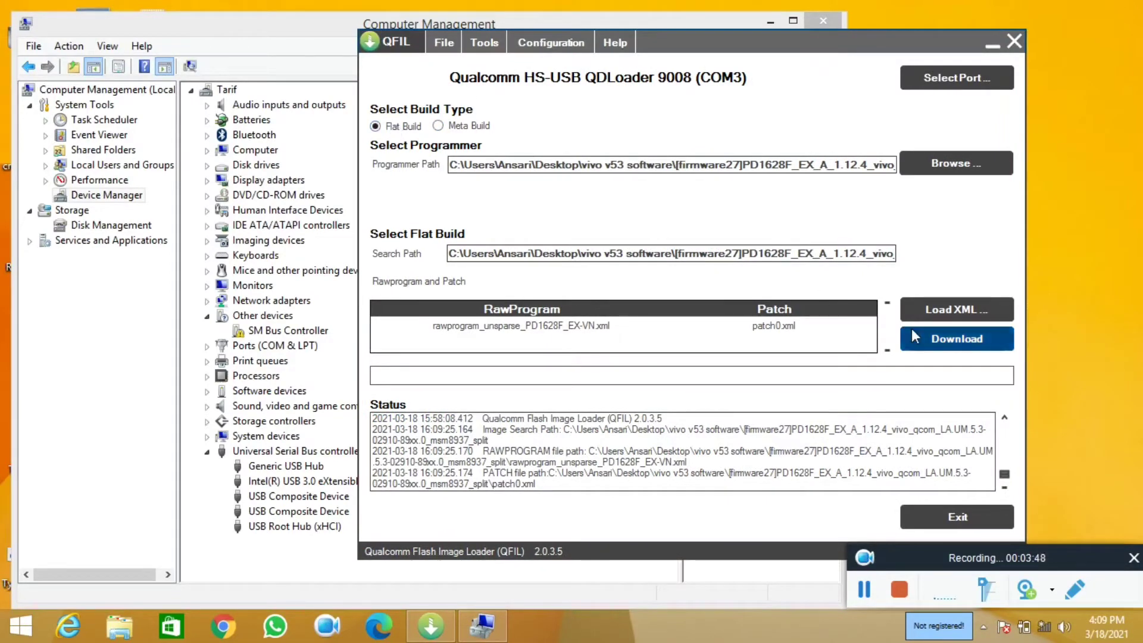
Load rawprogram_unsparse_PD1628F_EX-VN.xml with patch0.xml and start downloading the firmware to the phone
left_click(953, 310)
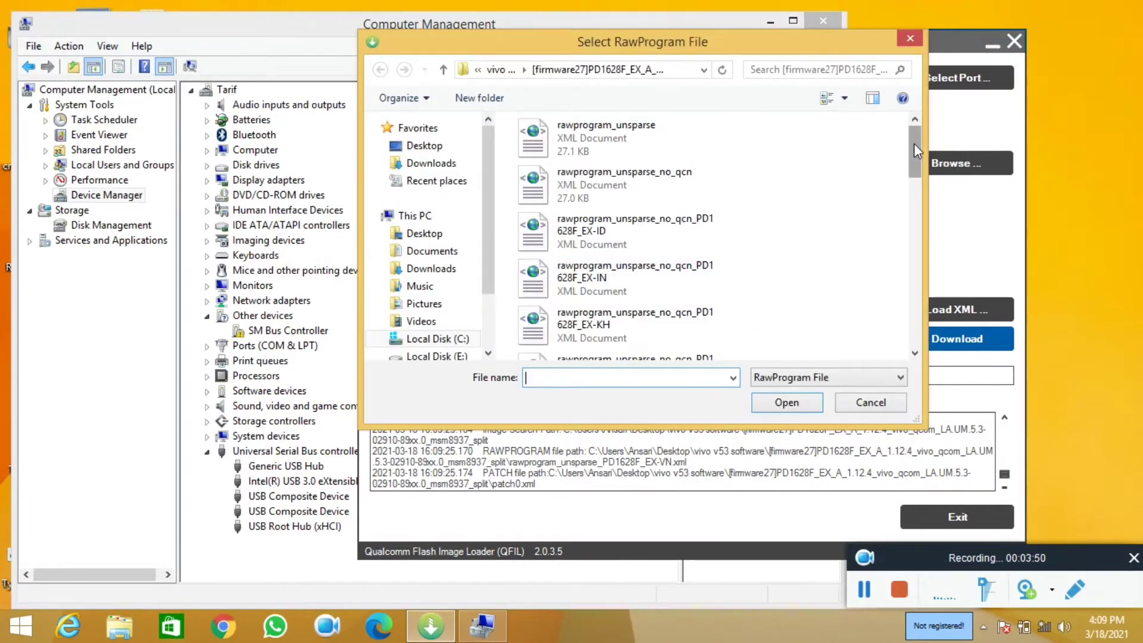
left_click_drag(915, 148, 903, 336)
double_click(604, 335)
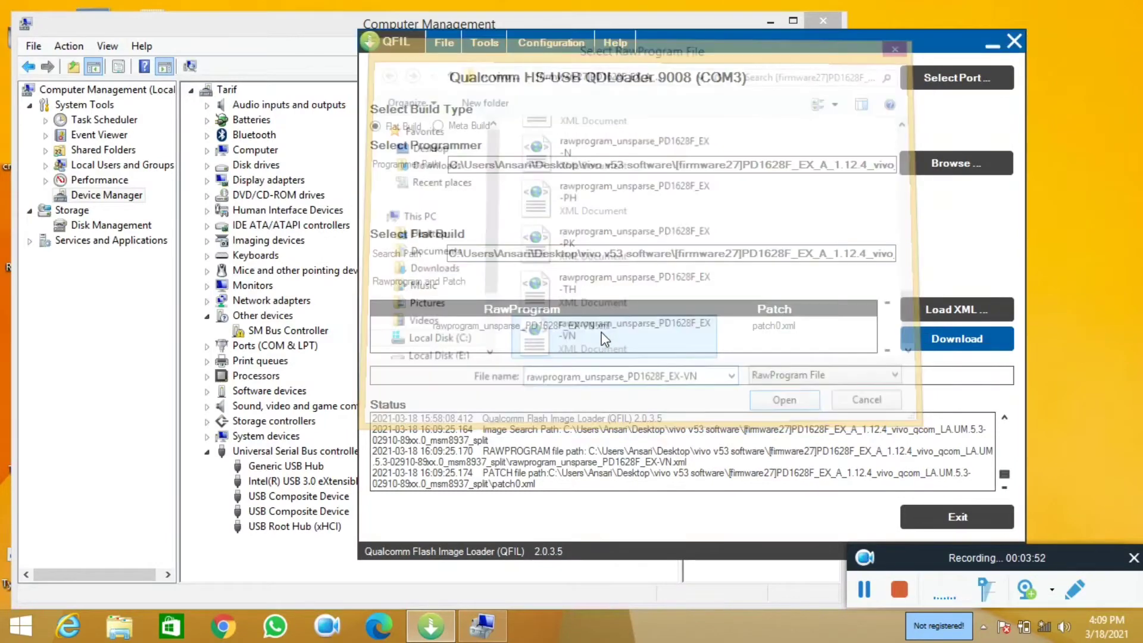
double_click(570, 126)
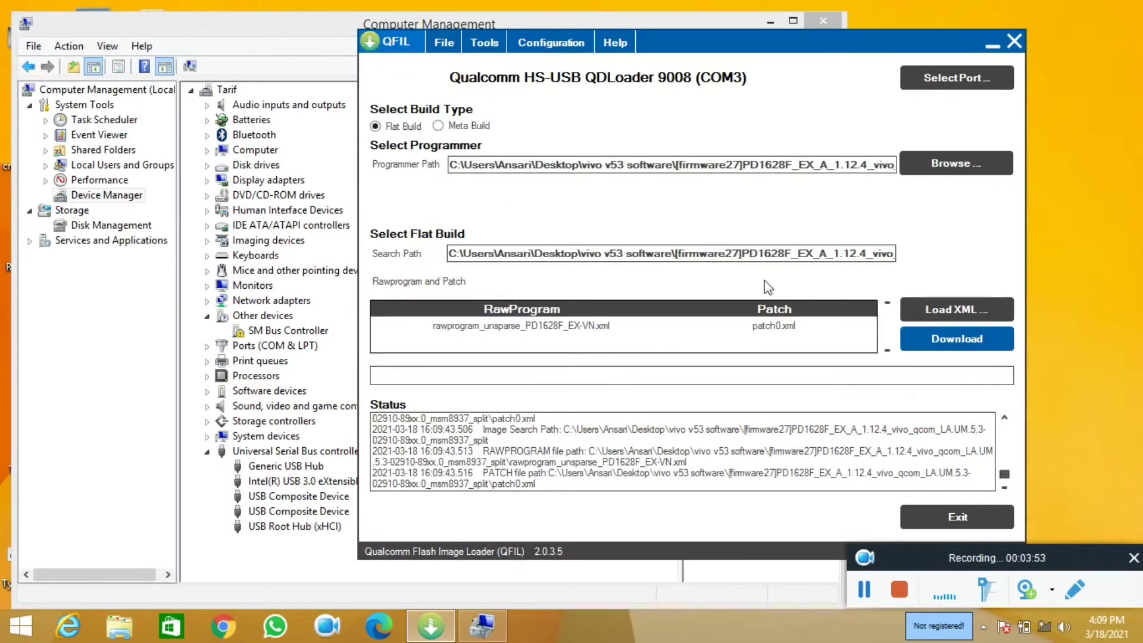
left_click(926, 348)
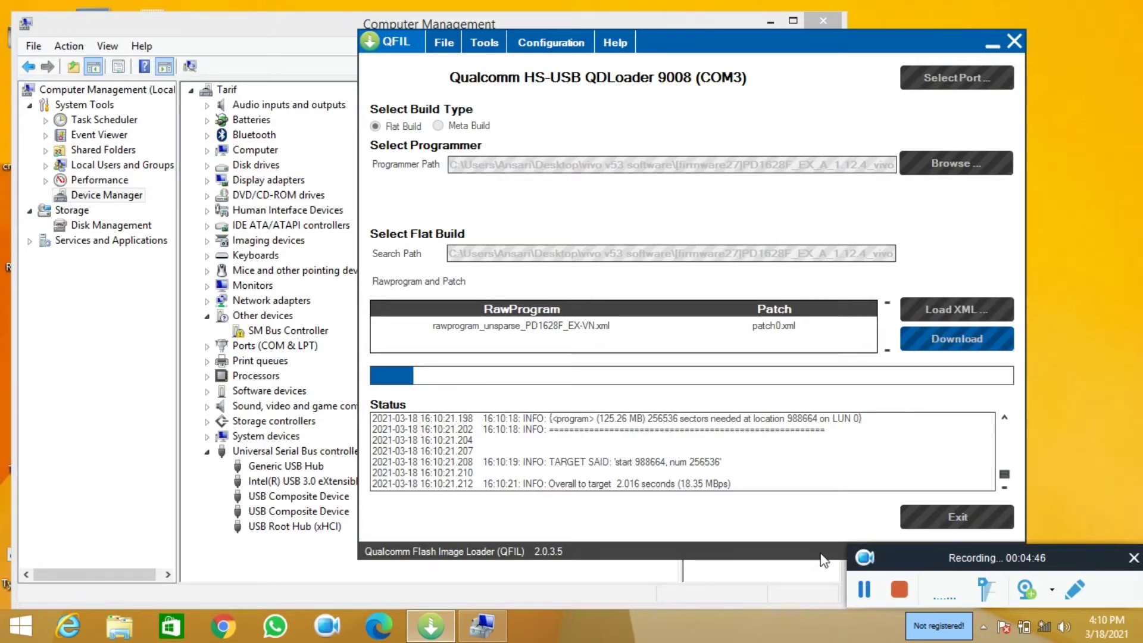
left_click(863, 591)
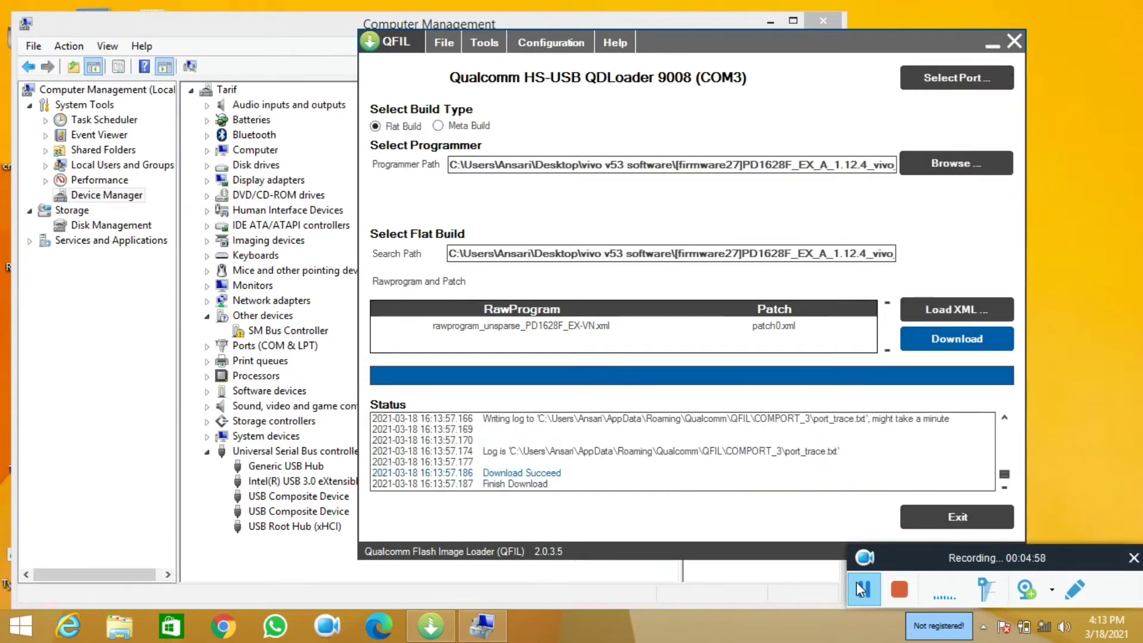
left_click(860, 589)
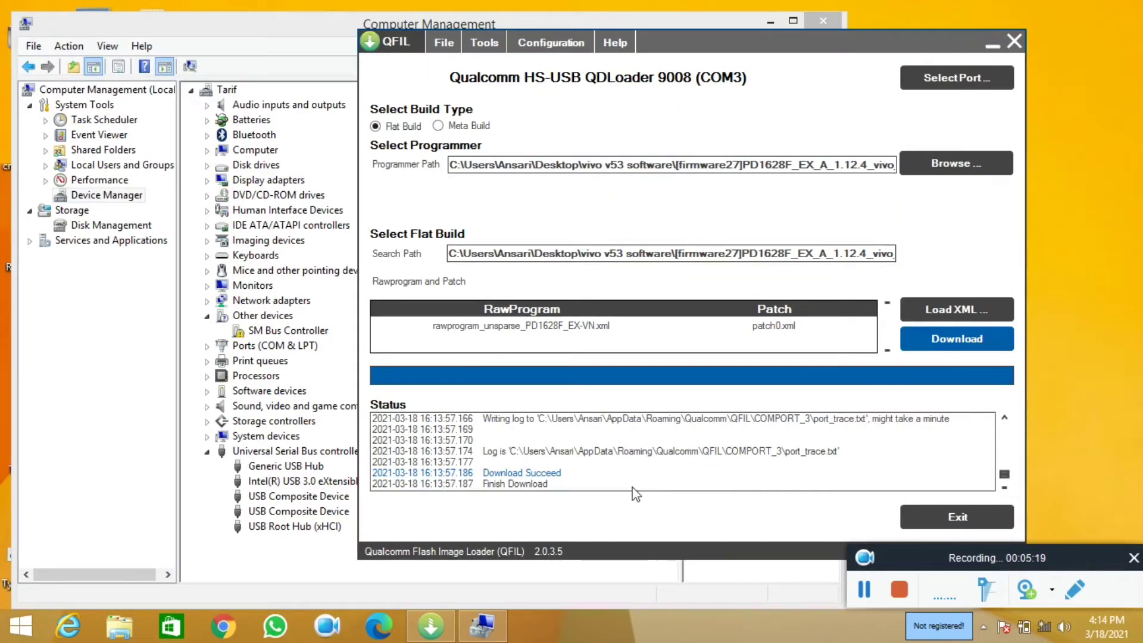
left_click(866, 583)
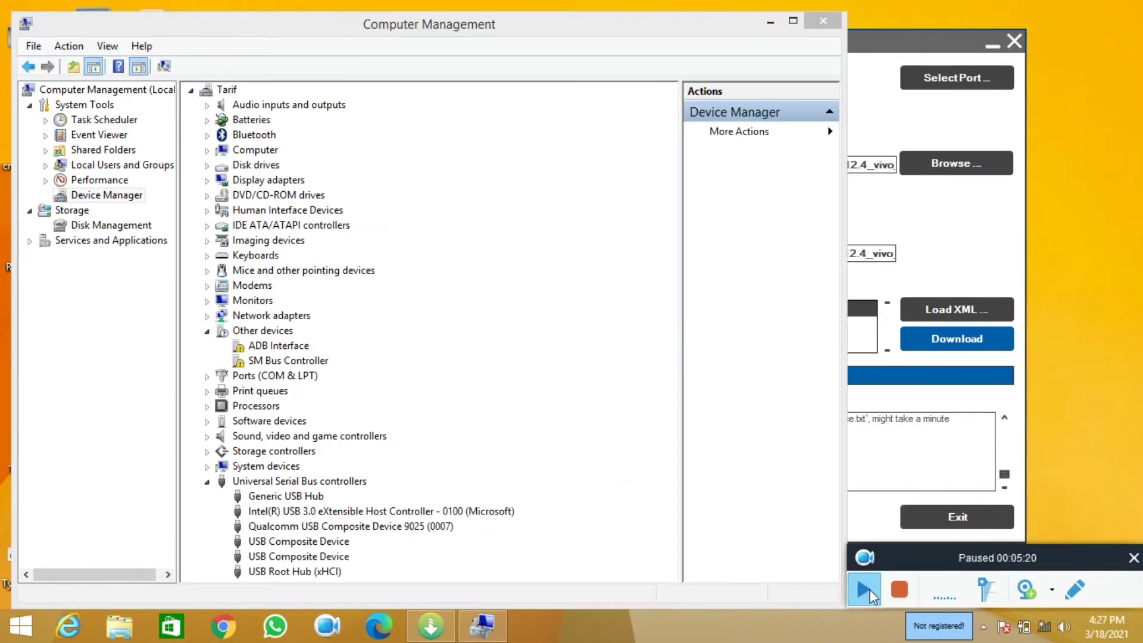
left_click(869, 589)
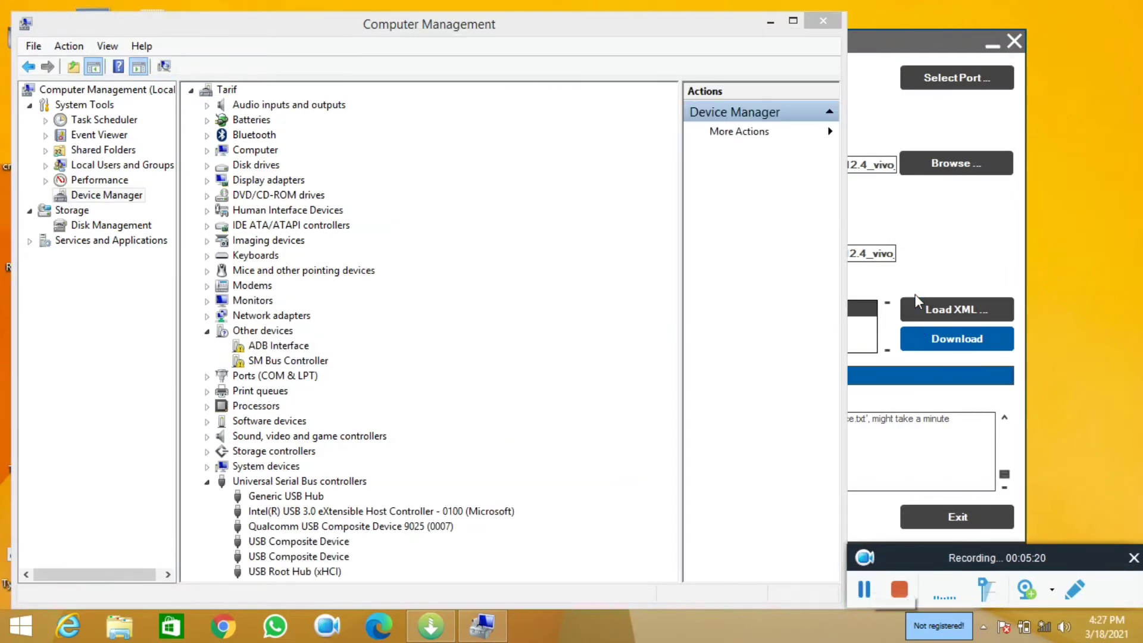
Bring QFIL back to the front and select the Qualcomm HS-USB Diagnostics 9025 (COM6) port
left_click(943, 241)
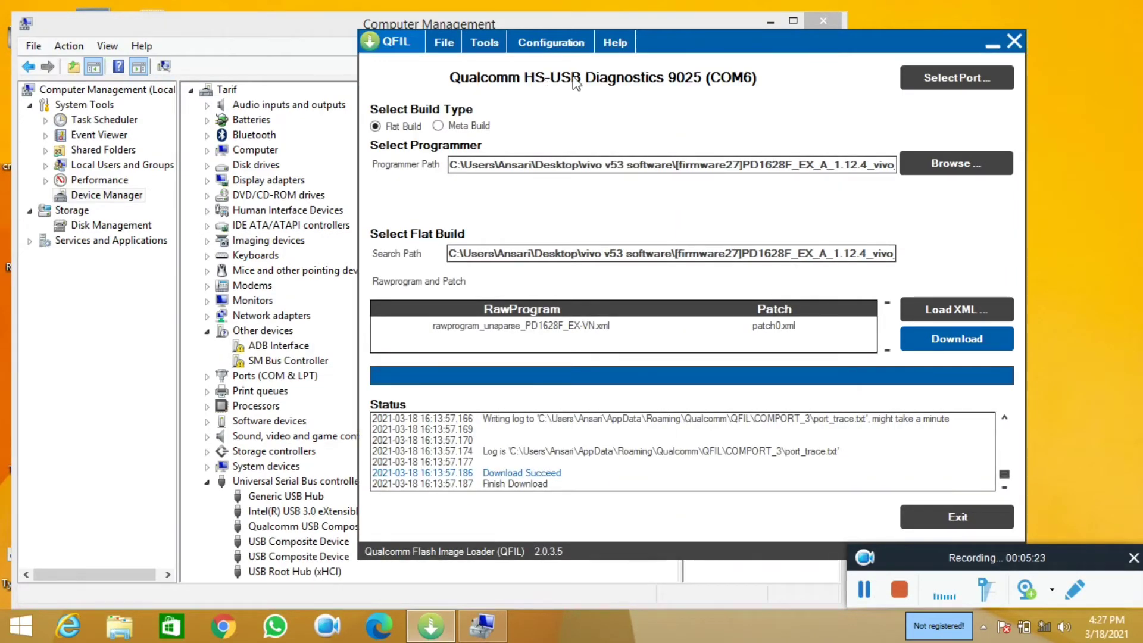
left_click(924, 84)
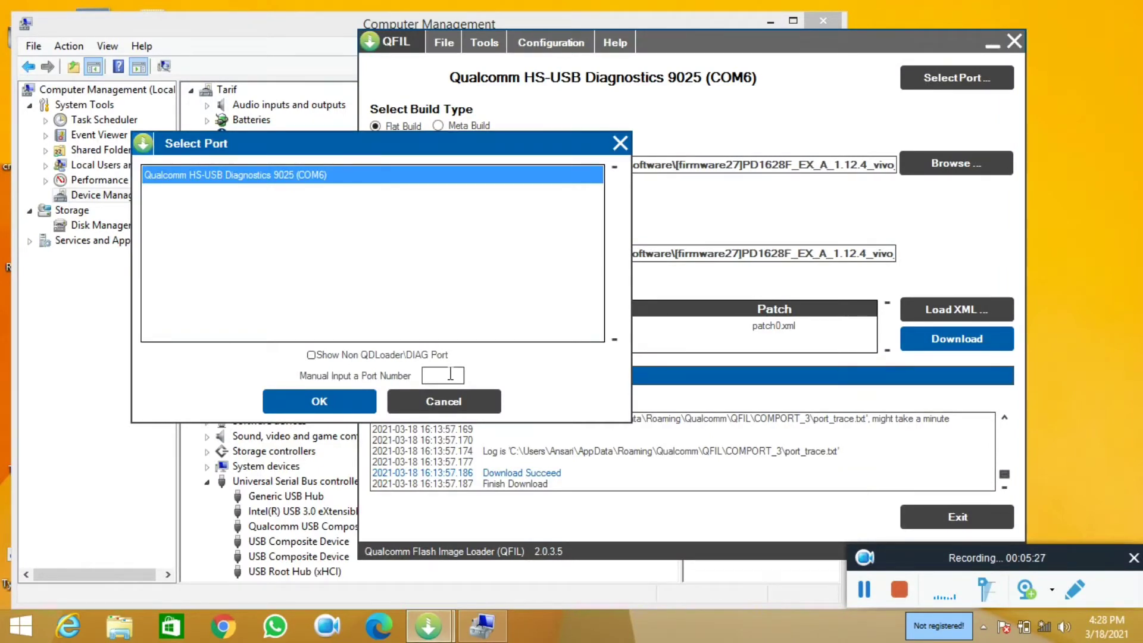
left_click(344, 407)
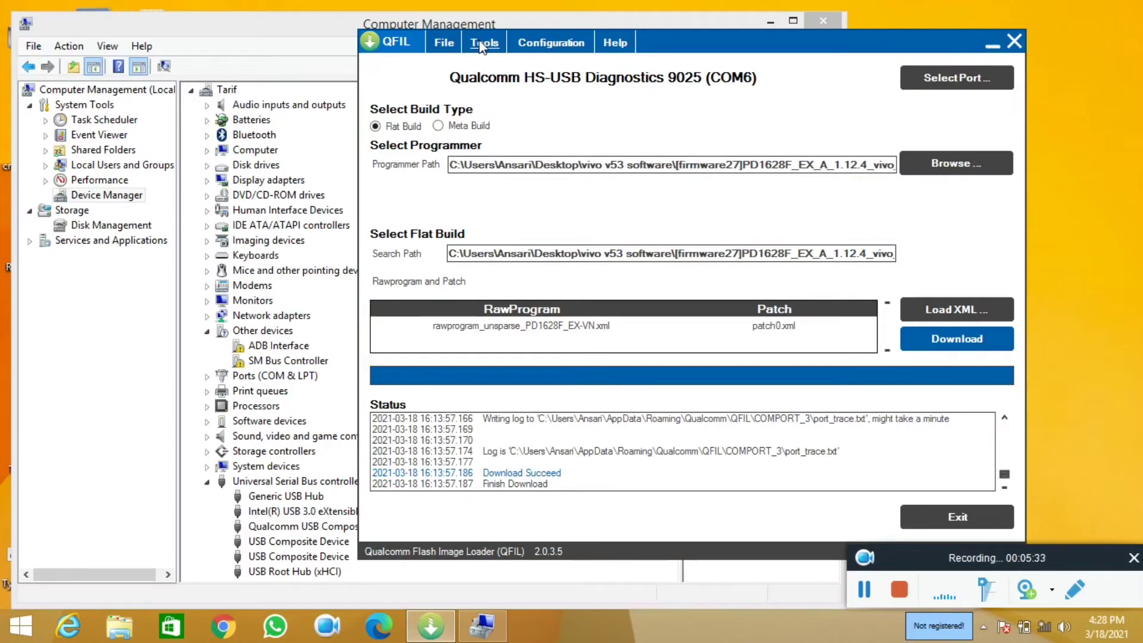
Minimize Computer Management, move QFIL aside and open the vivo v53 software folder
left_click(766, 20)
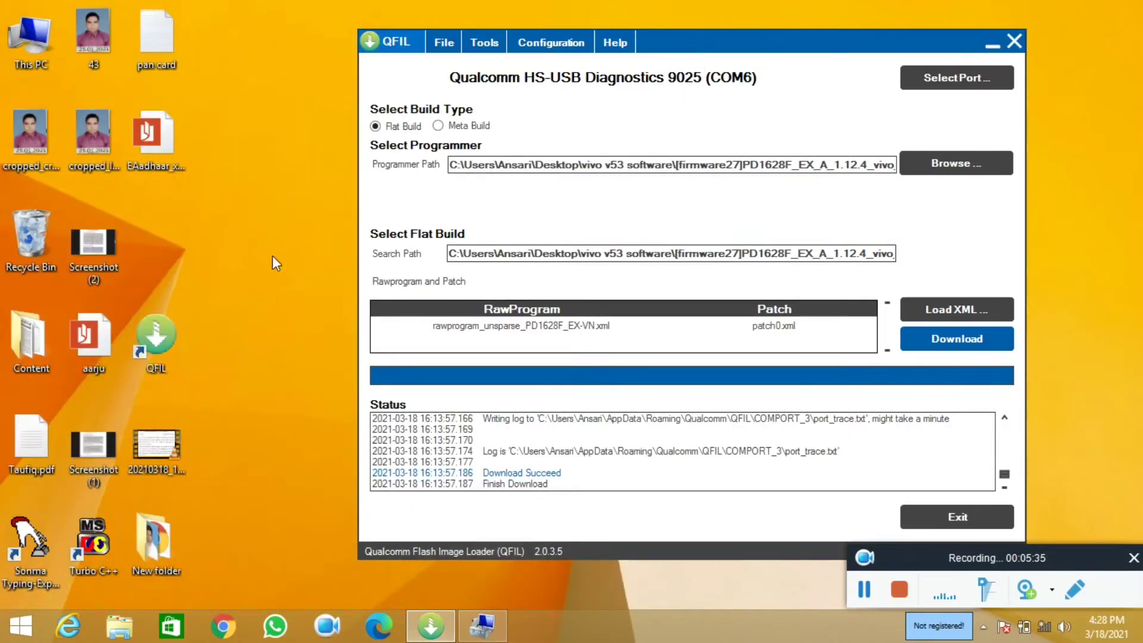
left_click_drag(717, 51, 890, 63)
double_click(486, 233)
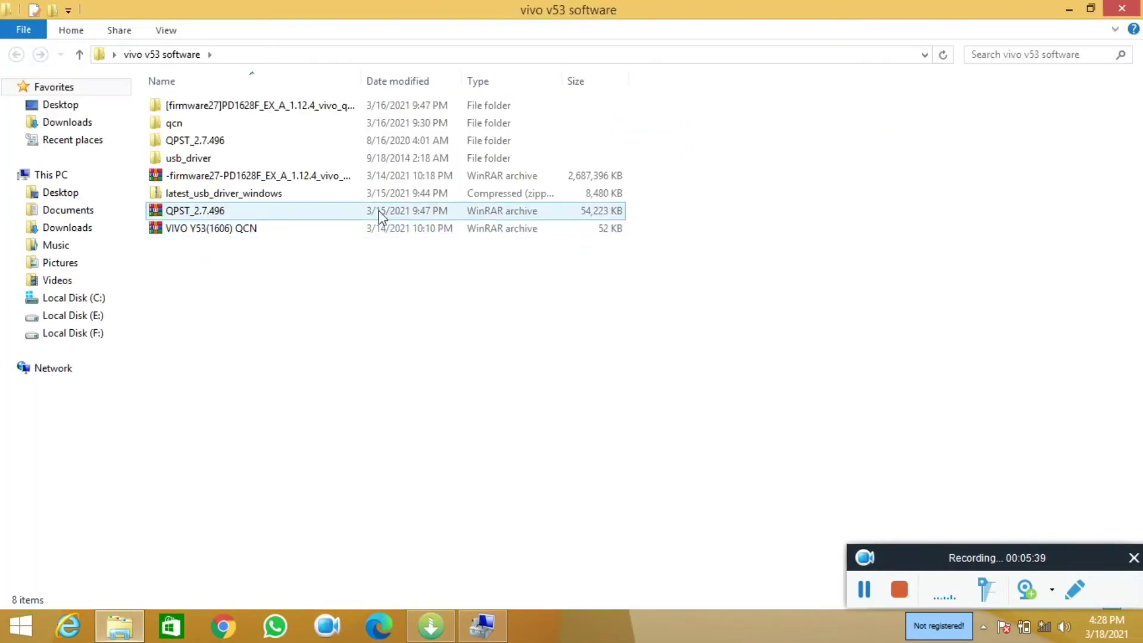
Open the qcn folder containing VIVO Y53(1606) QCN.qcn and copy the folder's path
left_click(207, 232)
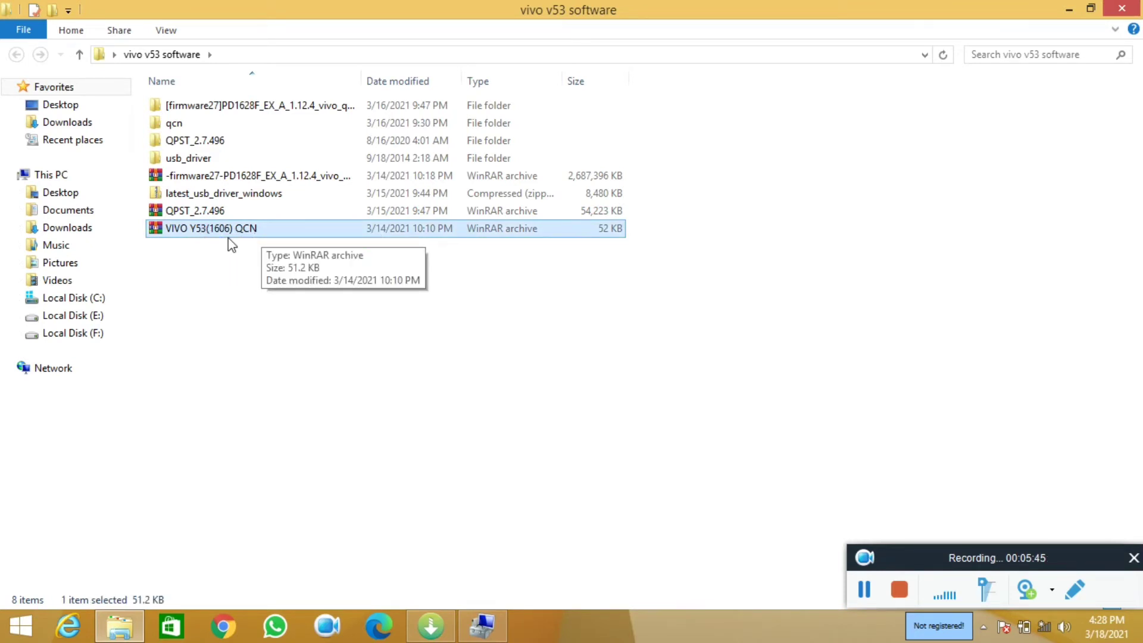
double_click(179, 123)
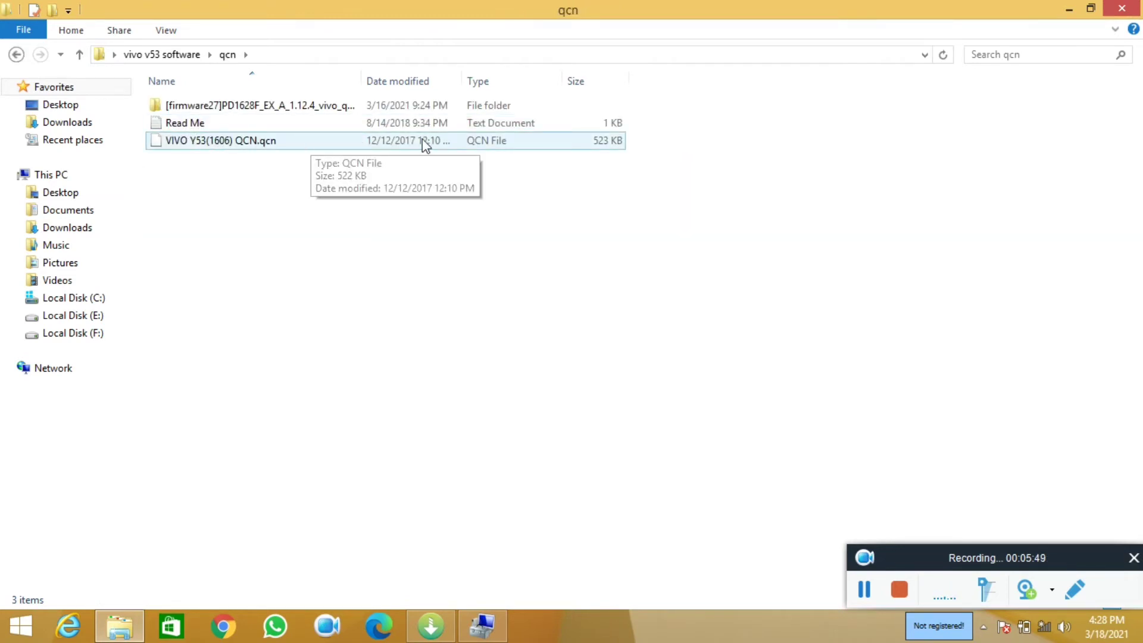
left_click(225, 147)
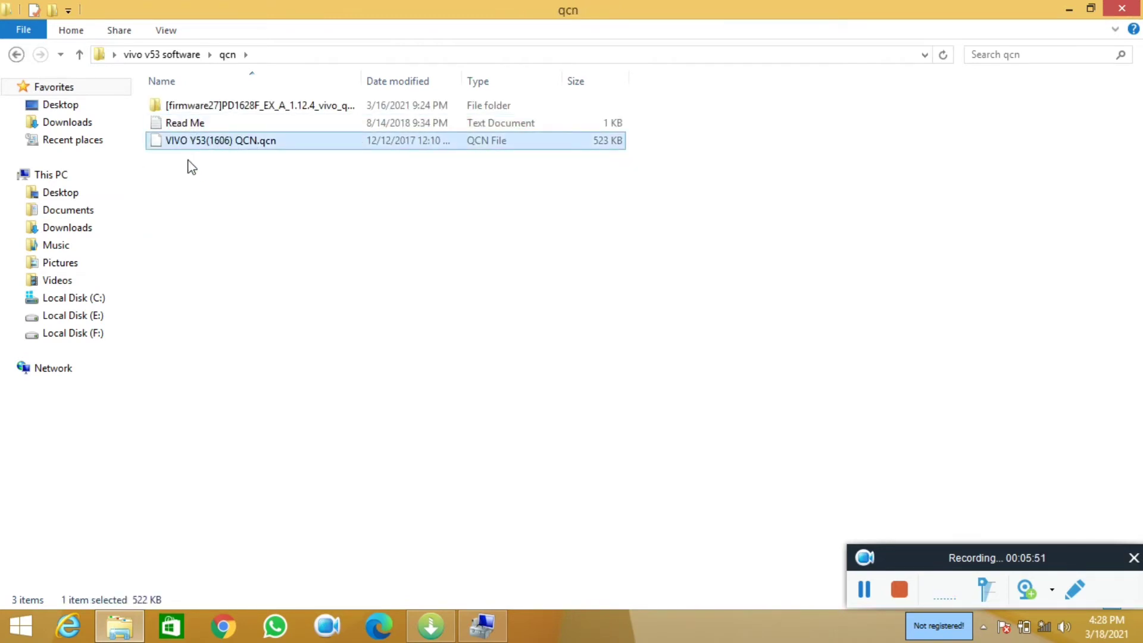
left_click(307, 53)
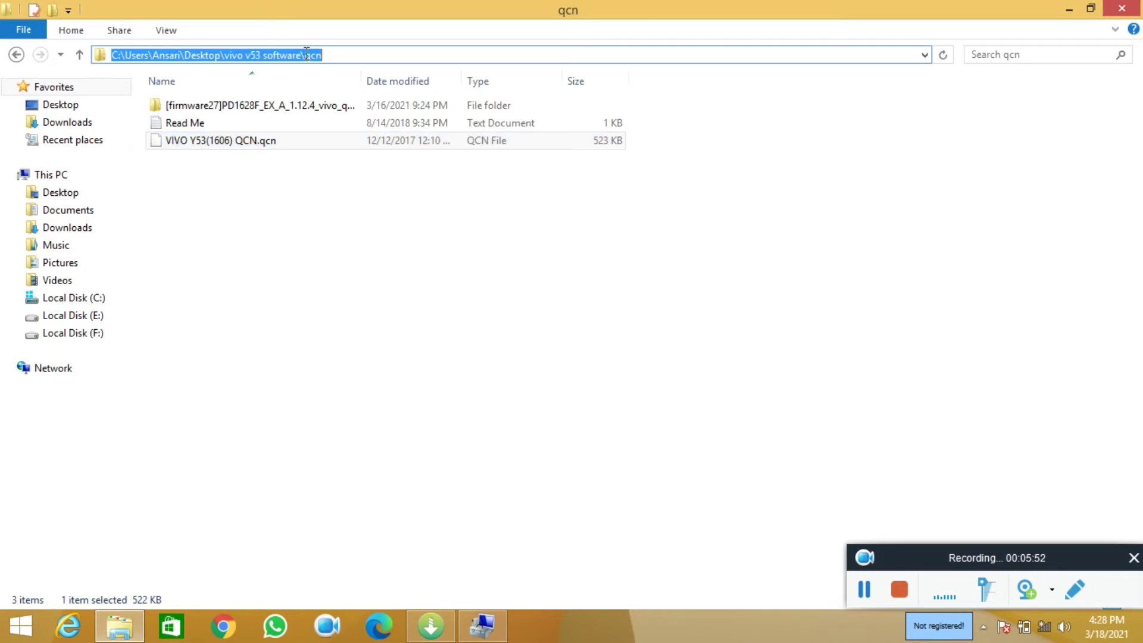
right_click(354, 56)
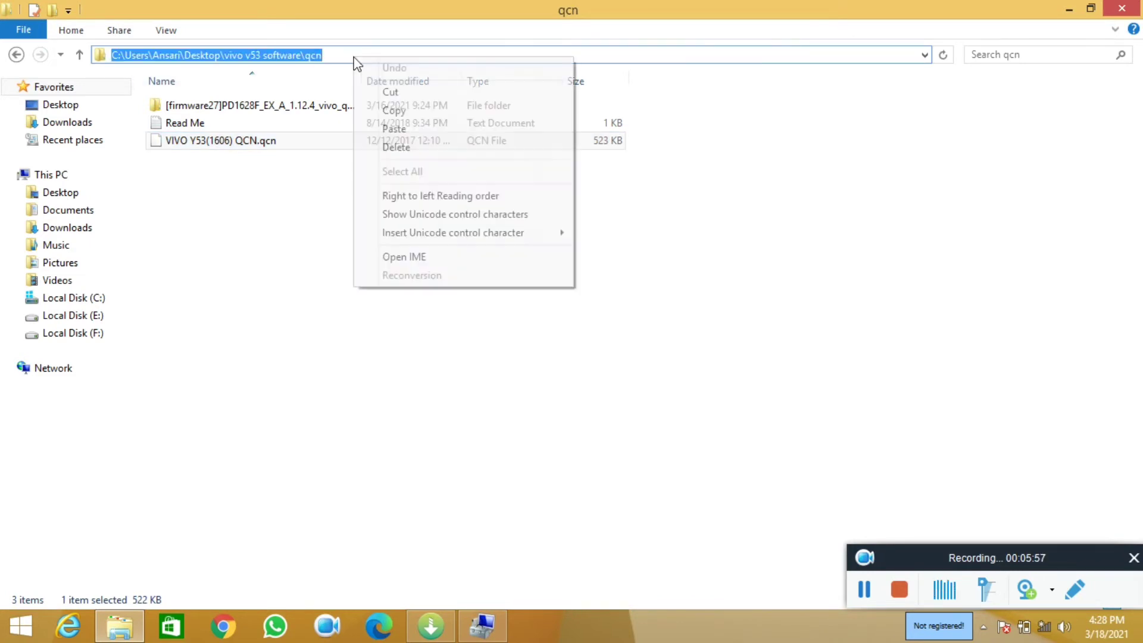
left_click(371, 113)
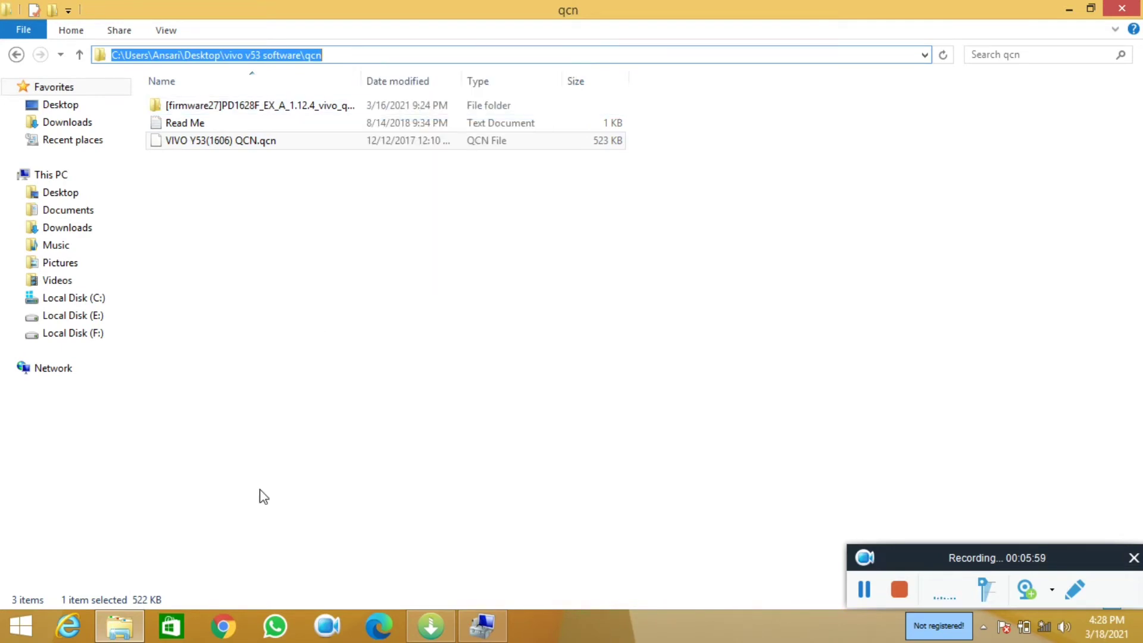
Switch to QFIL, move its window fully into view and open the QCN Backup Restore tool
left_click(444, 626)
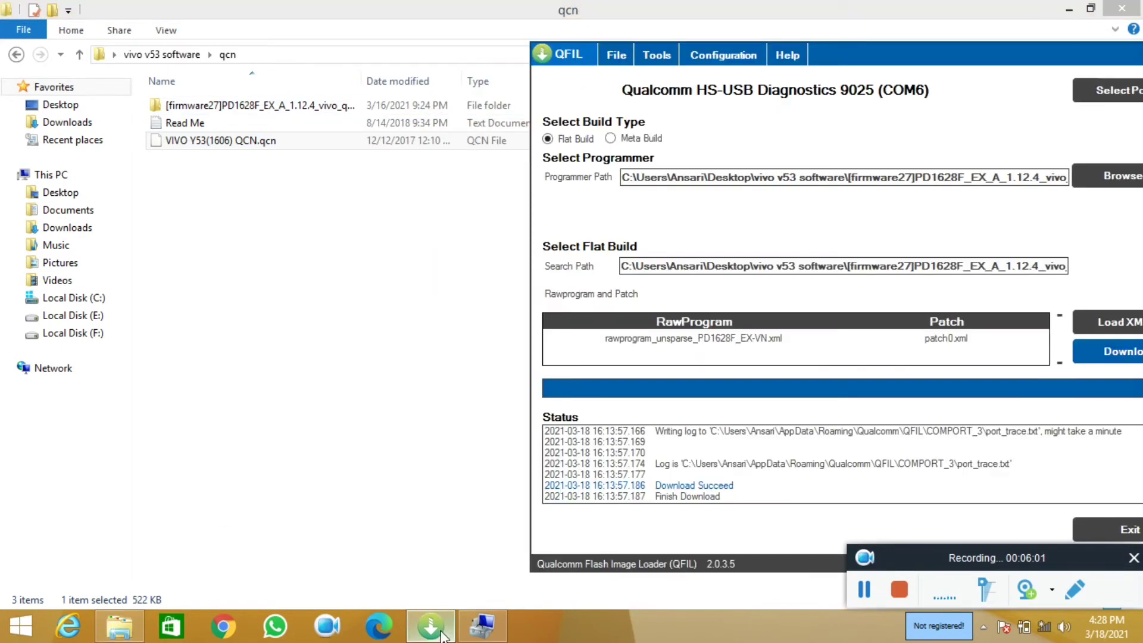
left_click(858, 591)
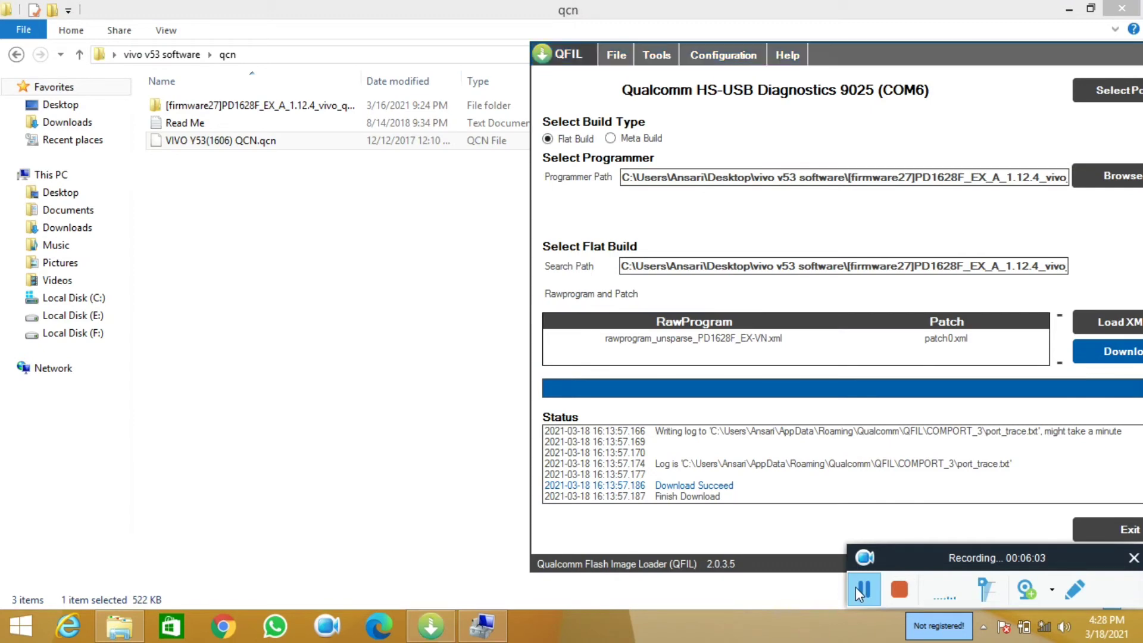
left_click(755, 75)
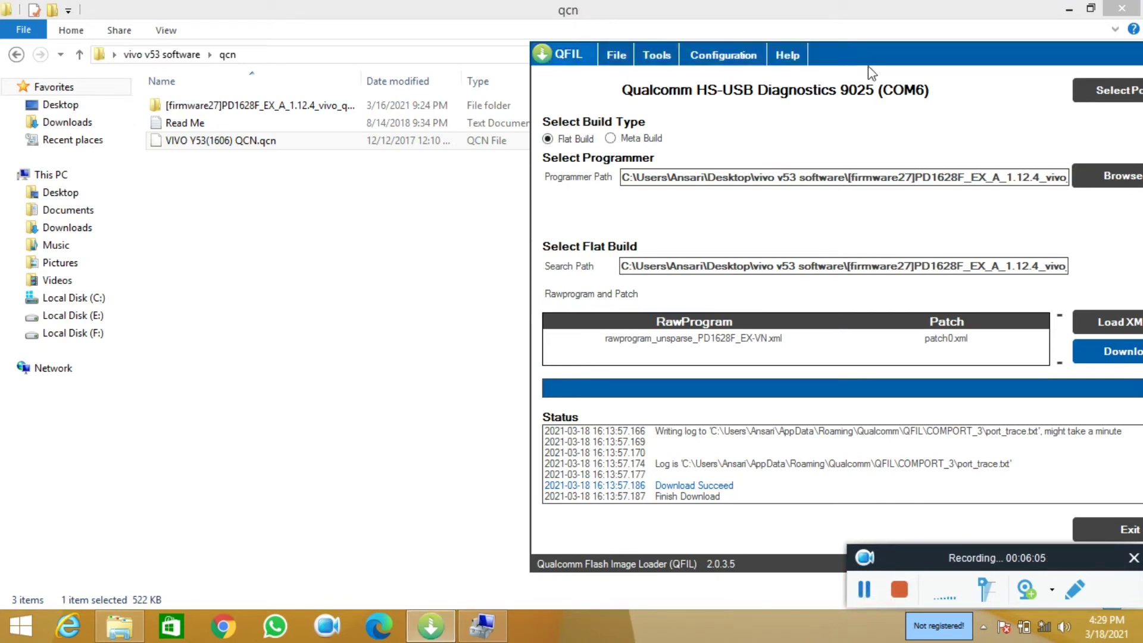
left_click_drag(872, 73, 665, 60)
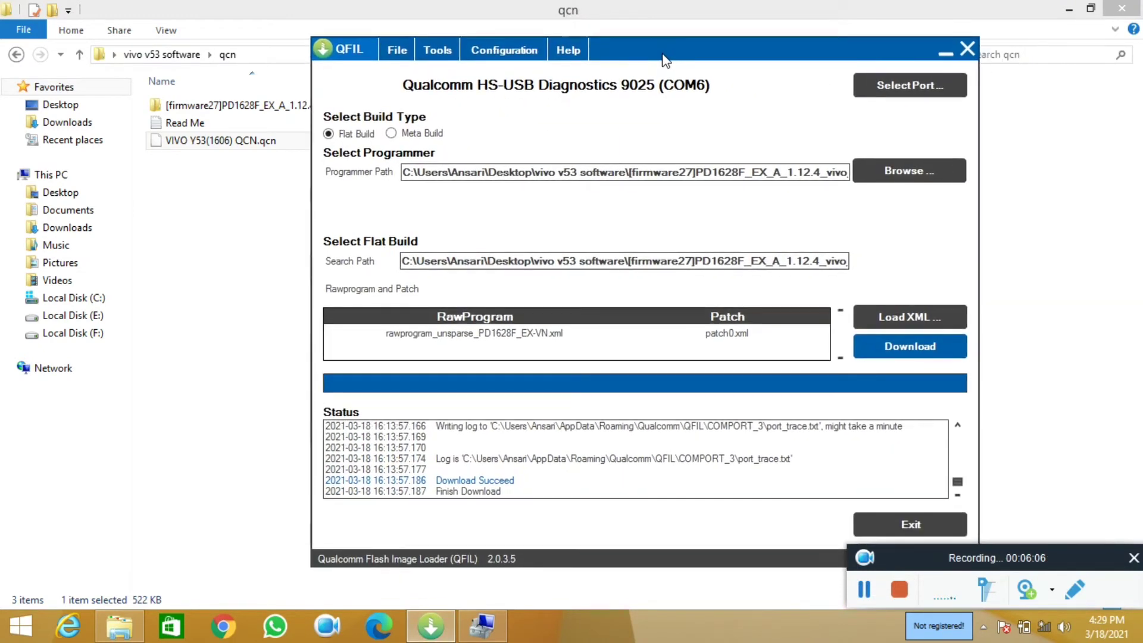
left_click(429, 45)
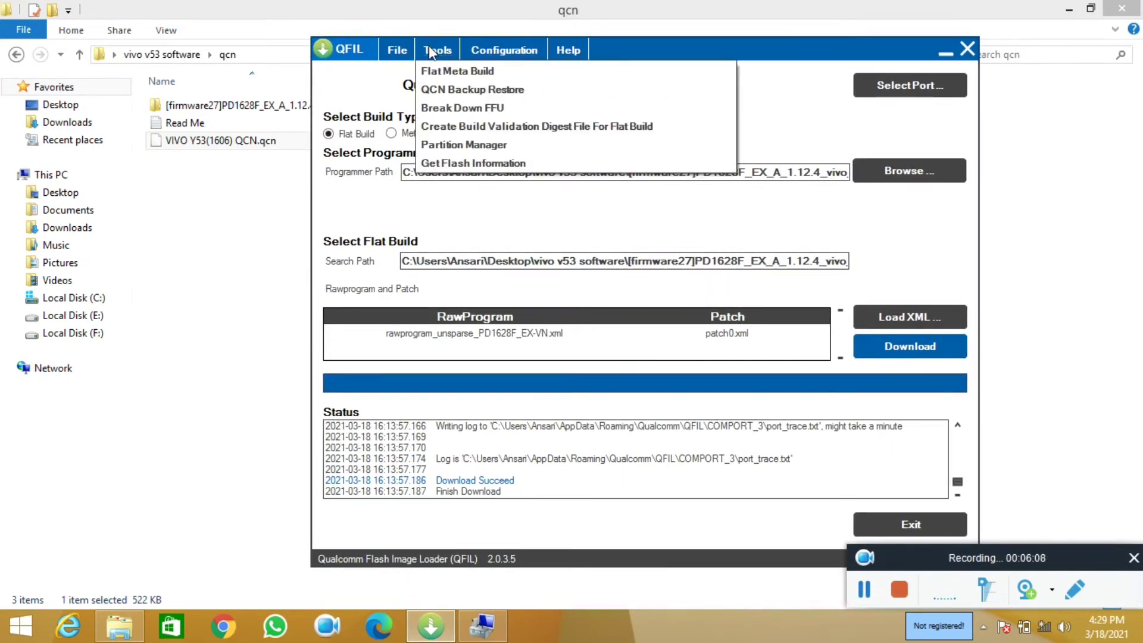
left_click(448, 95)
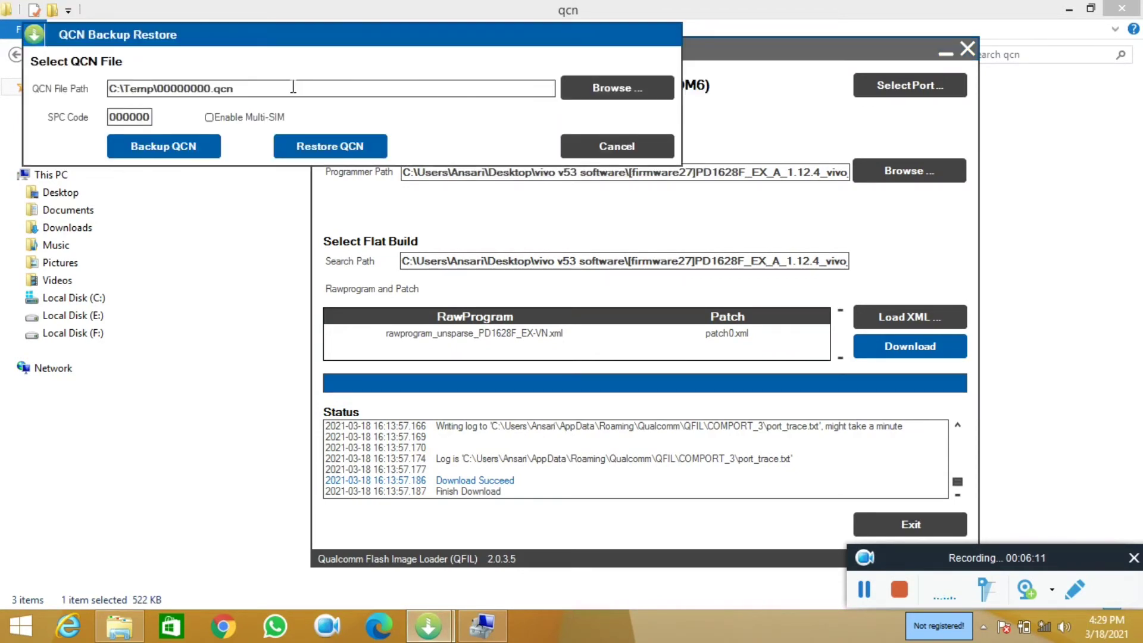
Load VIVO Y53(1606) QCN.qcn from the copied qcn folder path and start restoring it to the phone
left_click(616, 104)
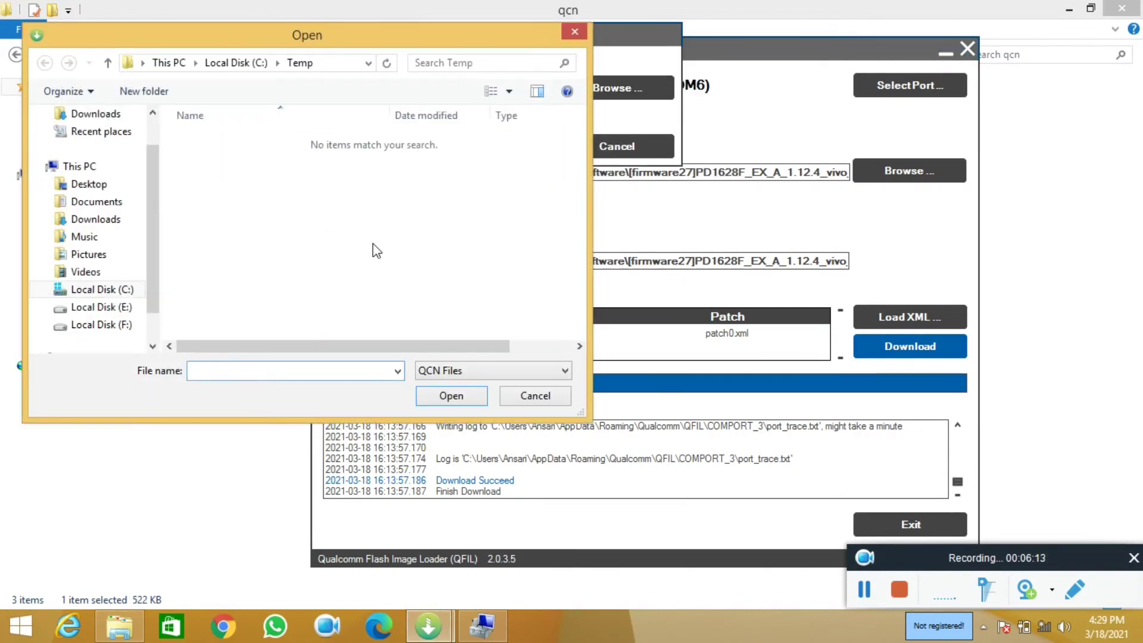
right_click(299, 373)
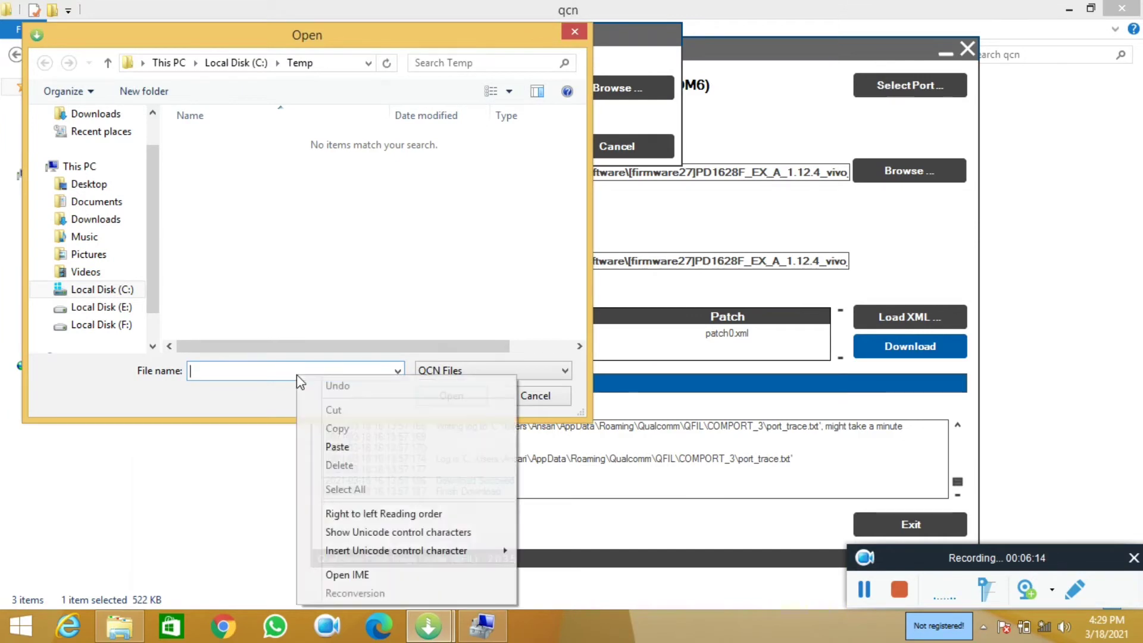
left_click(340, 445)
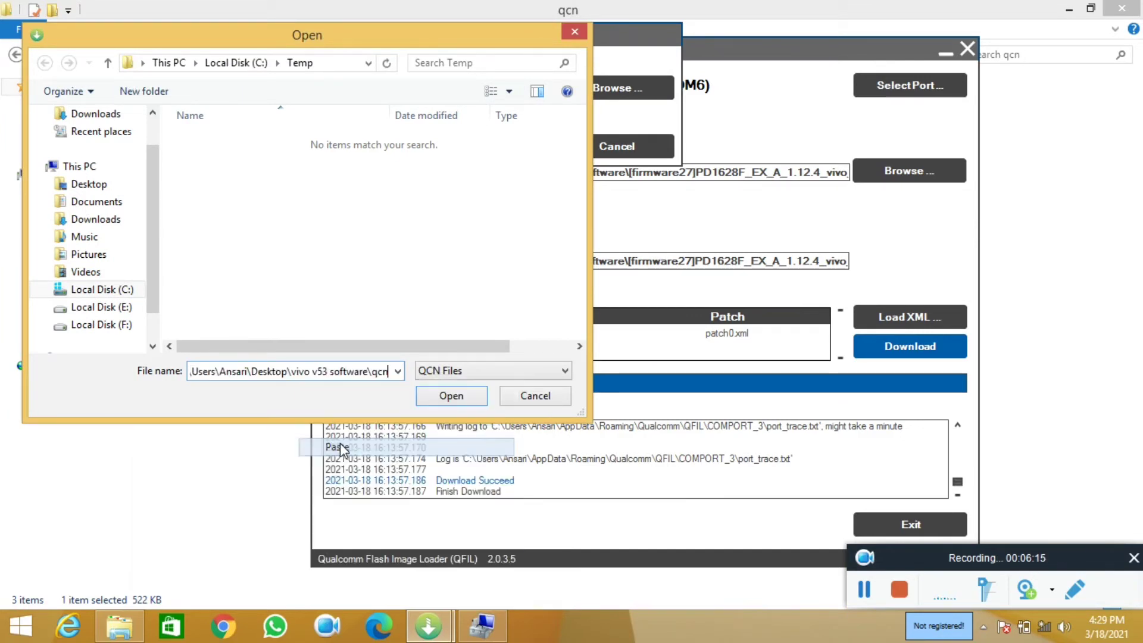
left_click(445, 399)
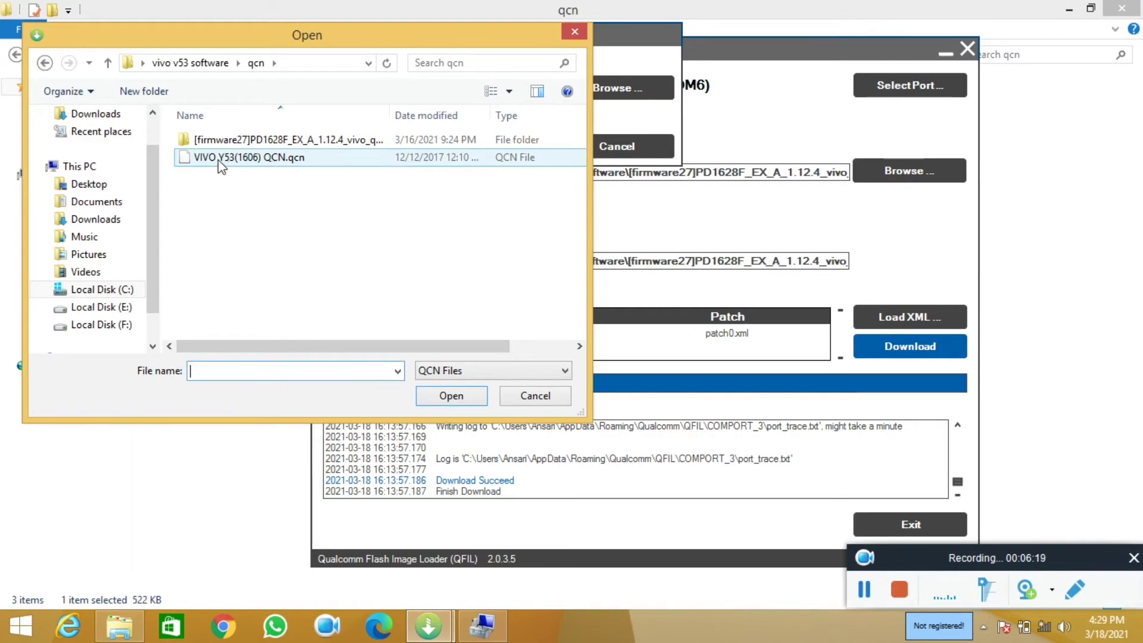
left_click(242, 158)
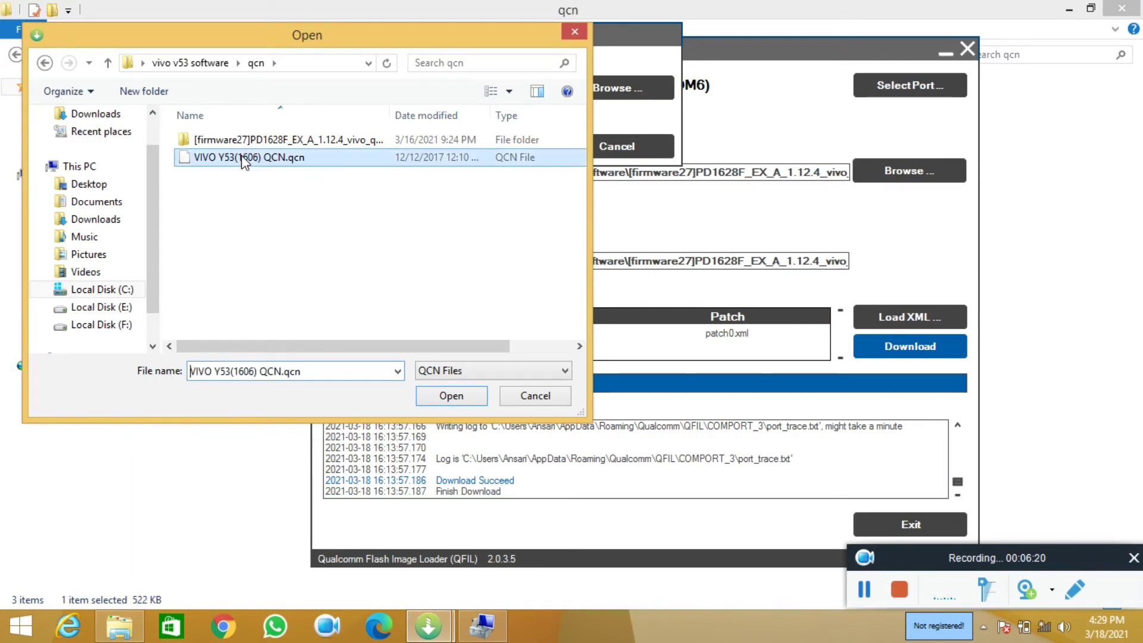
left_click(450, 398)
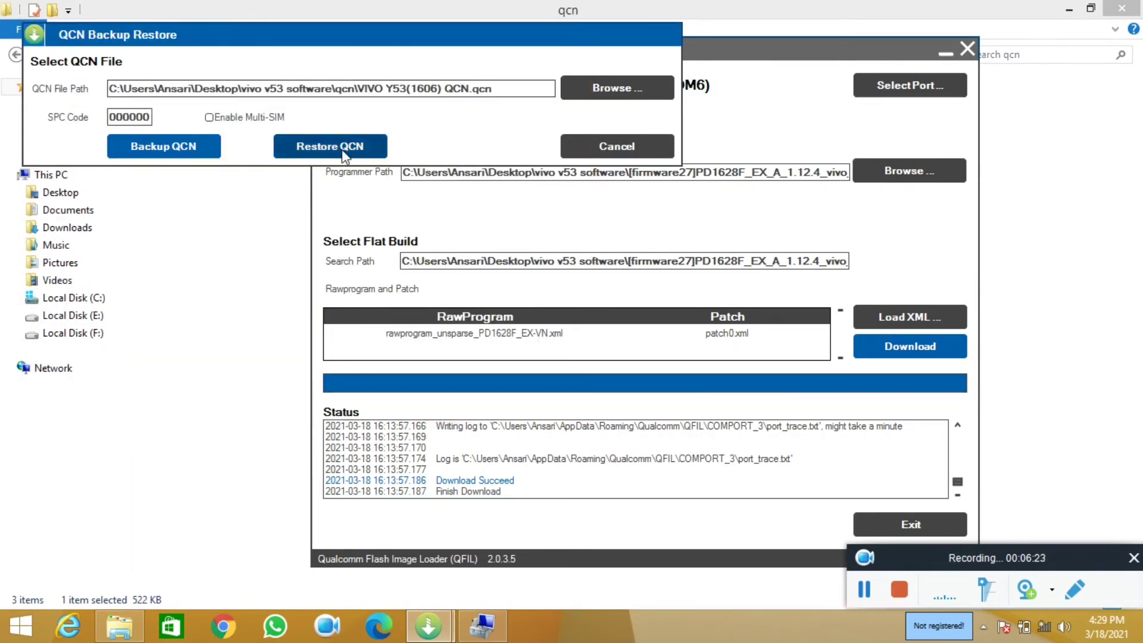
left_click(330, 147)
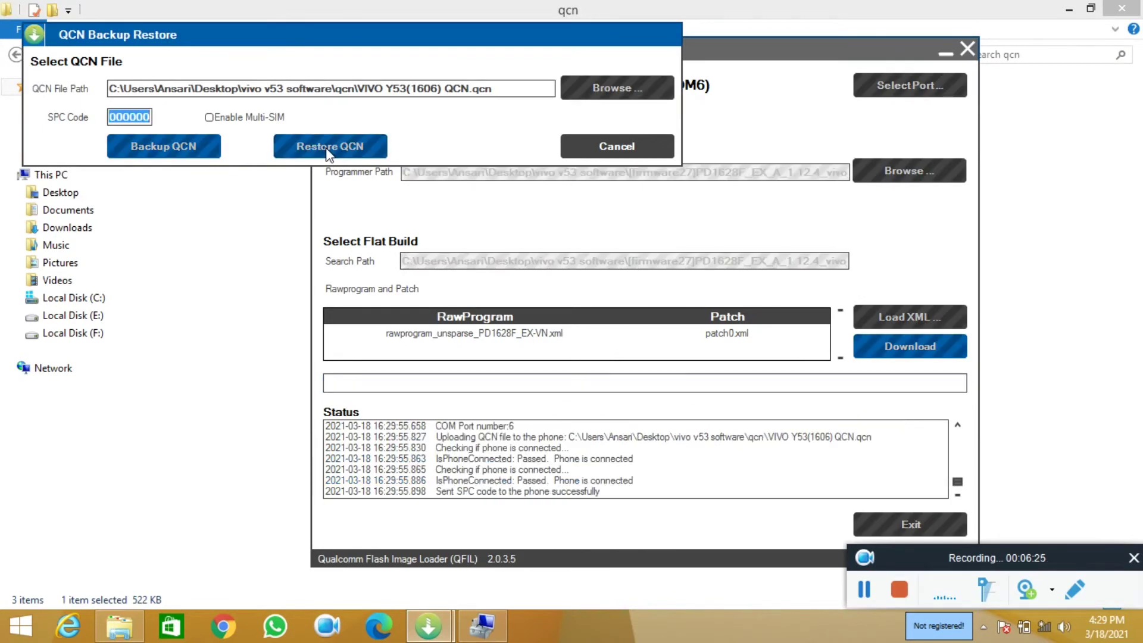